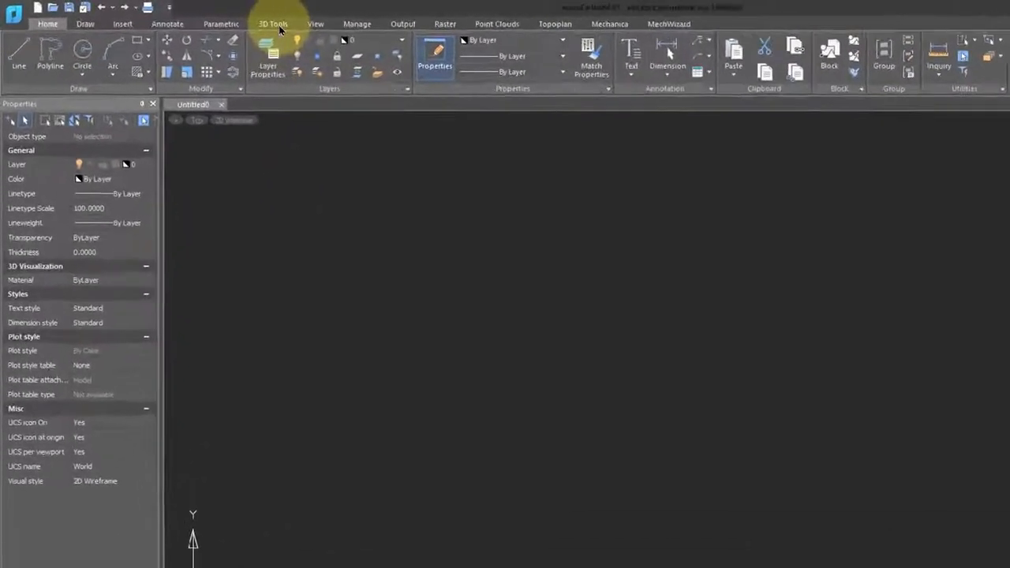
Step: Look through the Direct, Sheet and Meshes modeling modes of the 3D tools and make Sheet the active mode
click(237, 21)
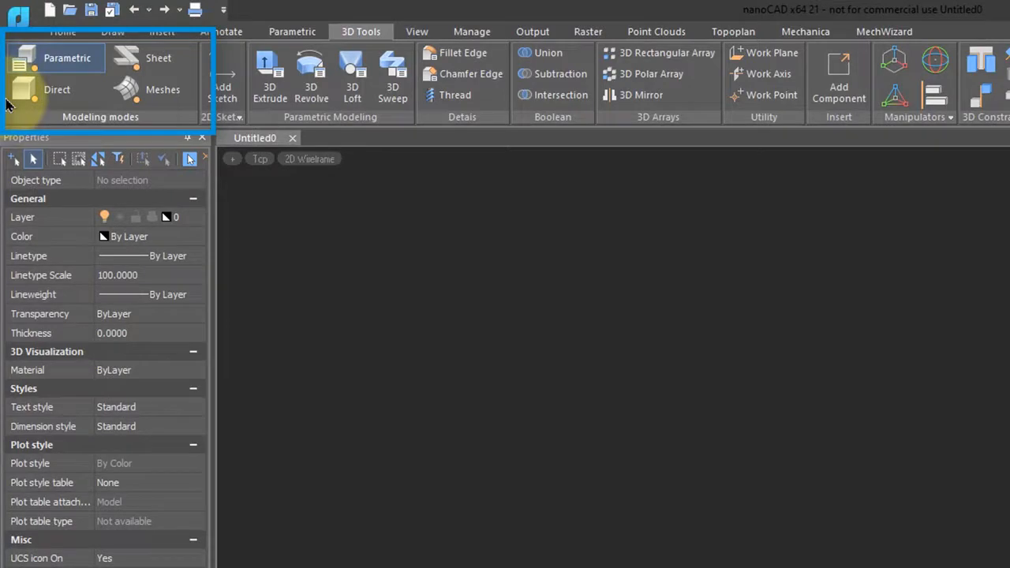
click(52, 88)
click(130, 61)
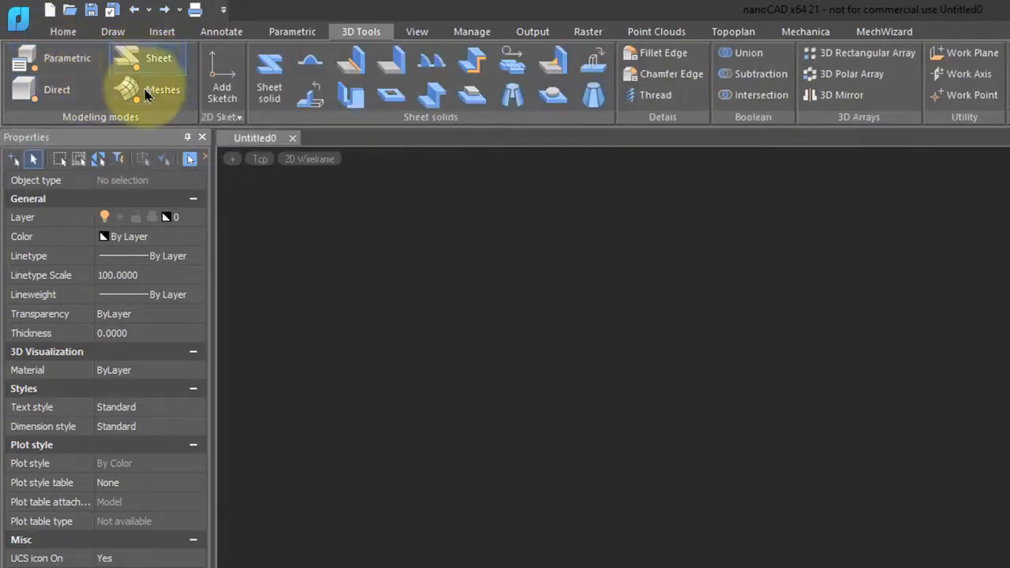
click(145, 91)
click(162, 59)
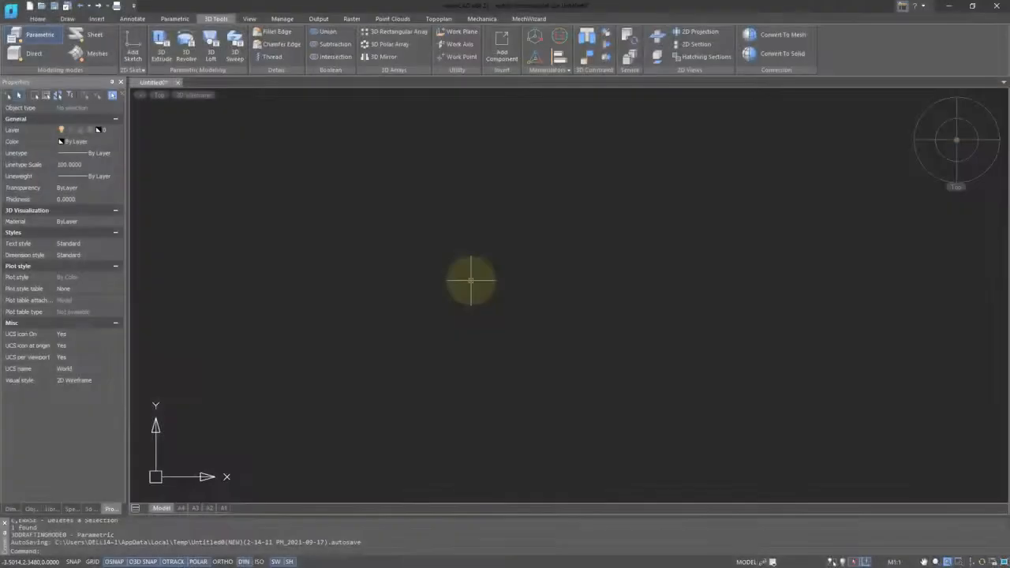
click(95, 34)
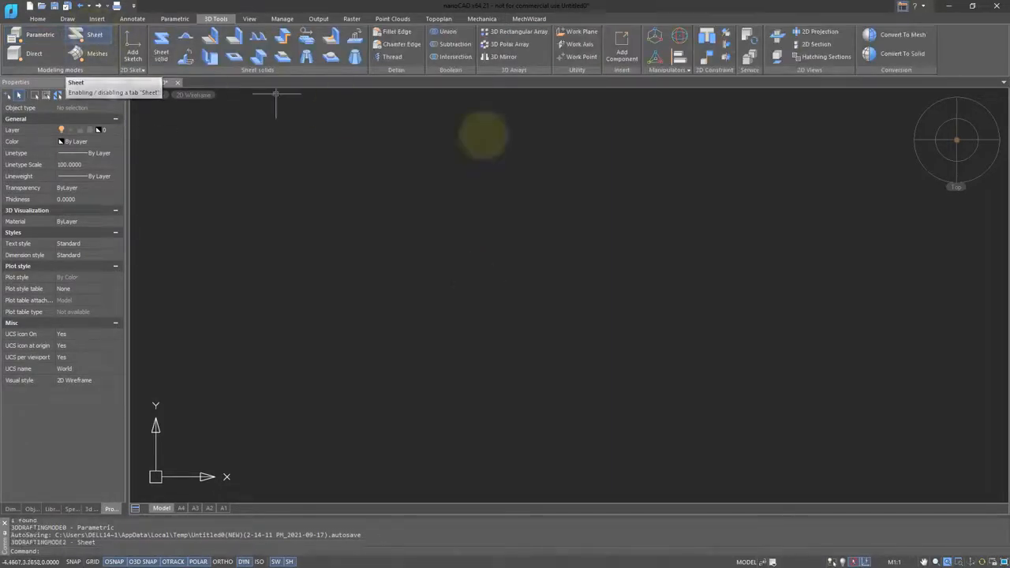
Step: Orient the view to Top SW Iso and set the visual style to Flat shaded with edges
mouse_move(951, 148)
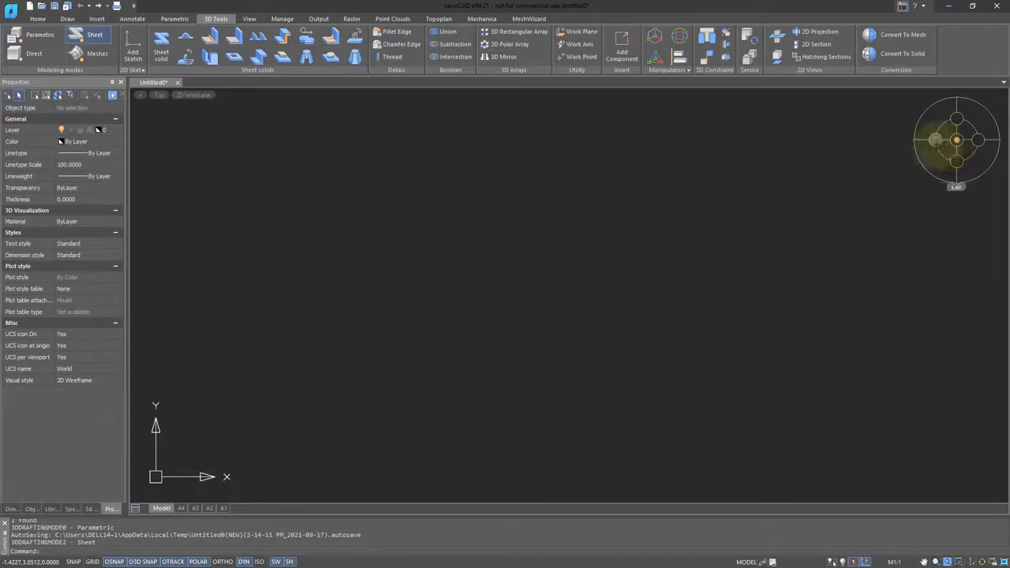
click(951, 148)
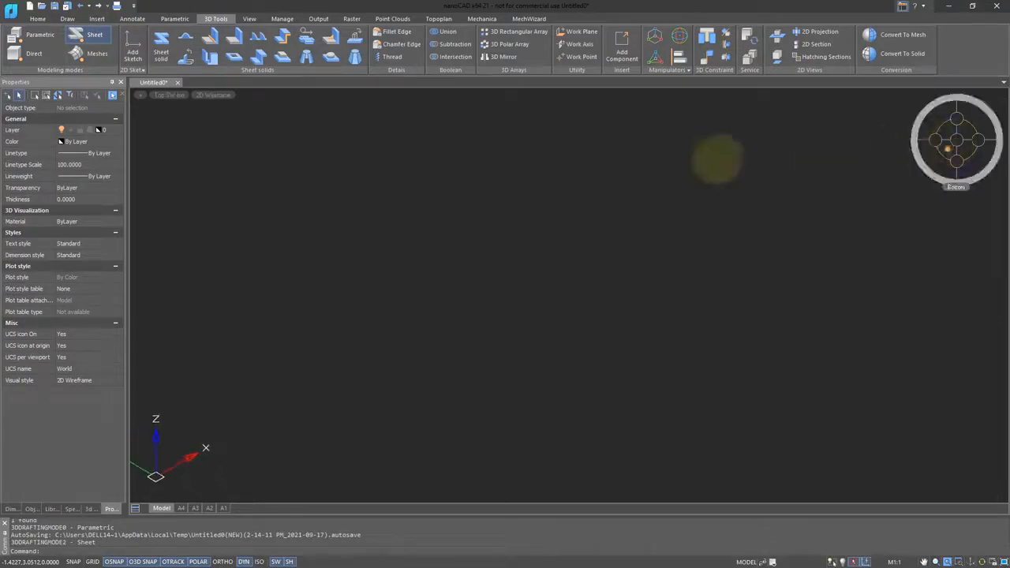
click(228, 100)
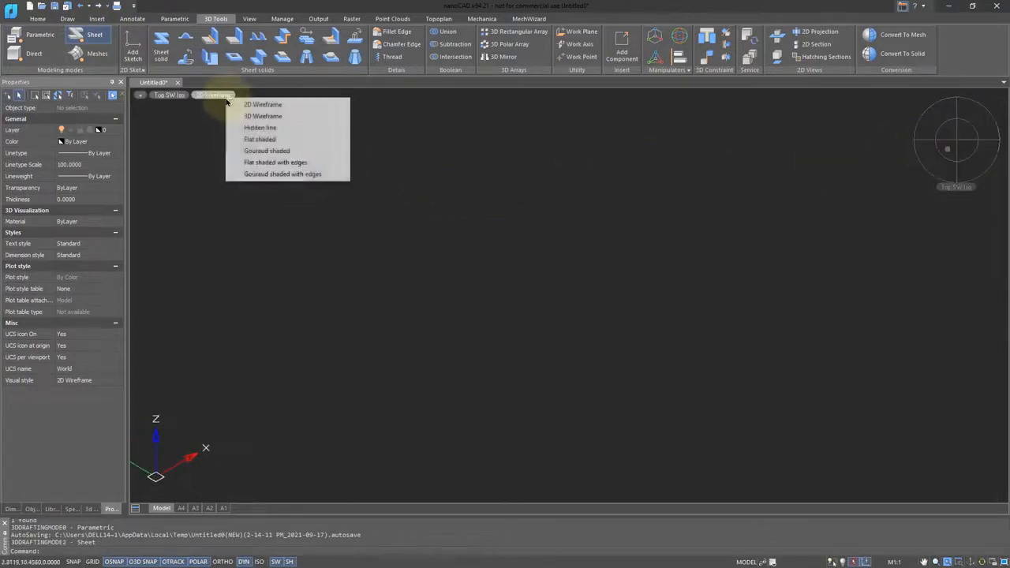
click(272, 163)
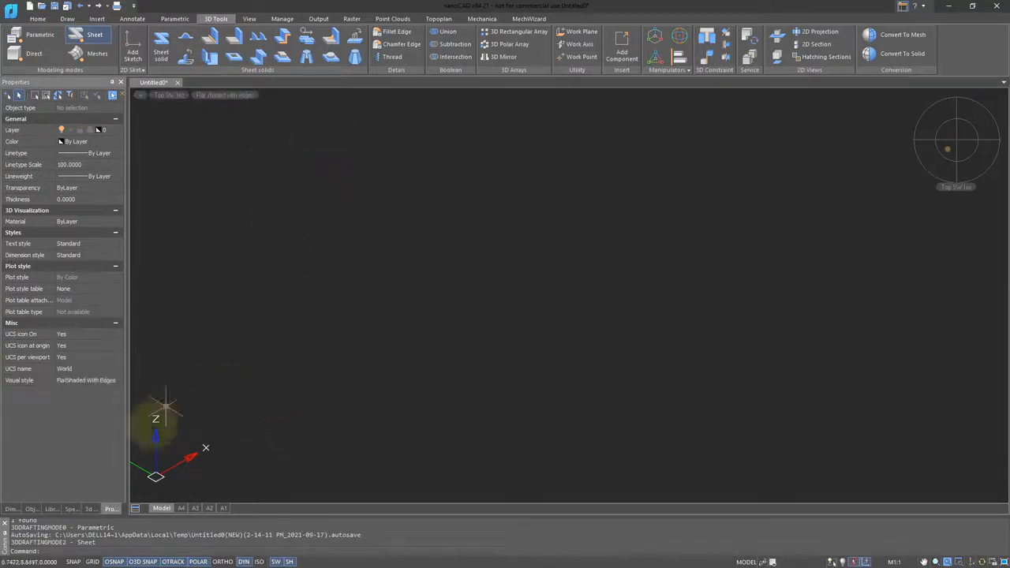
Step: Expand the GCS folder in the 3D history and add a planar sketch on the XY work plane
click(90, 508)
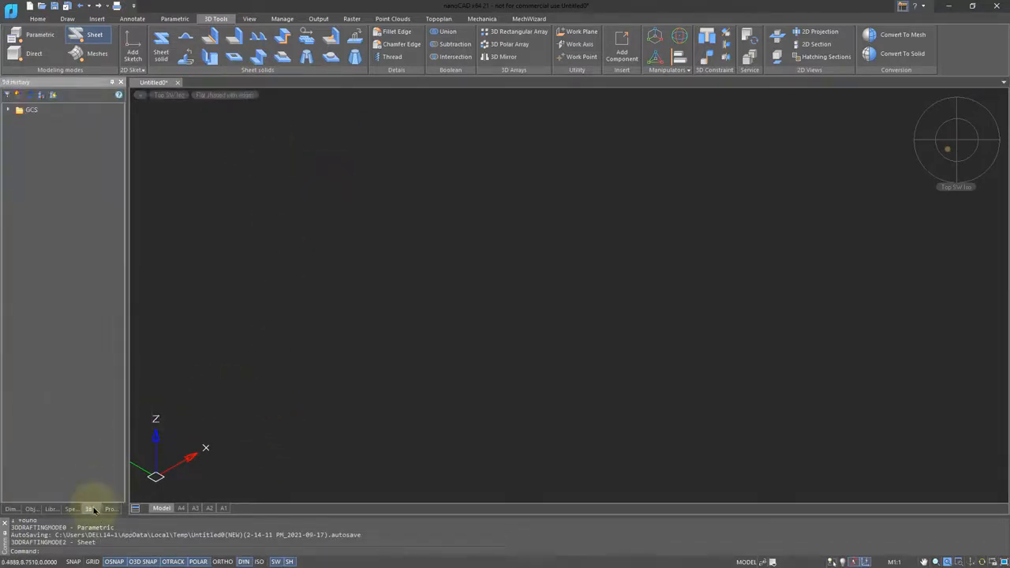
click(9, 111)
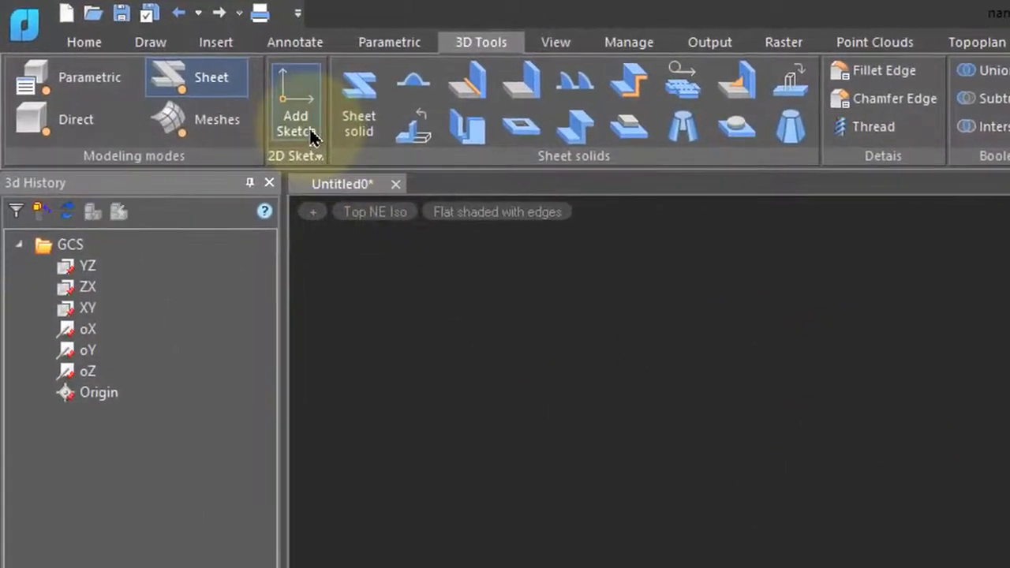
click(312, 136)
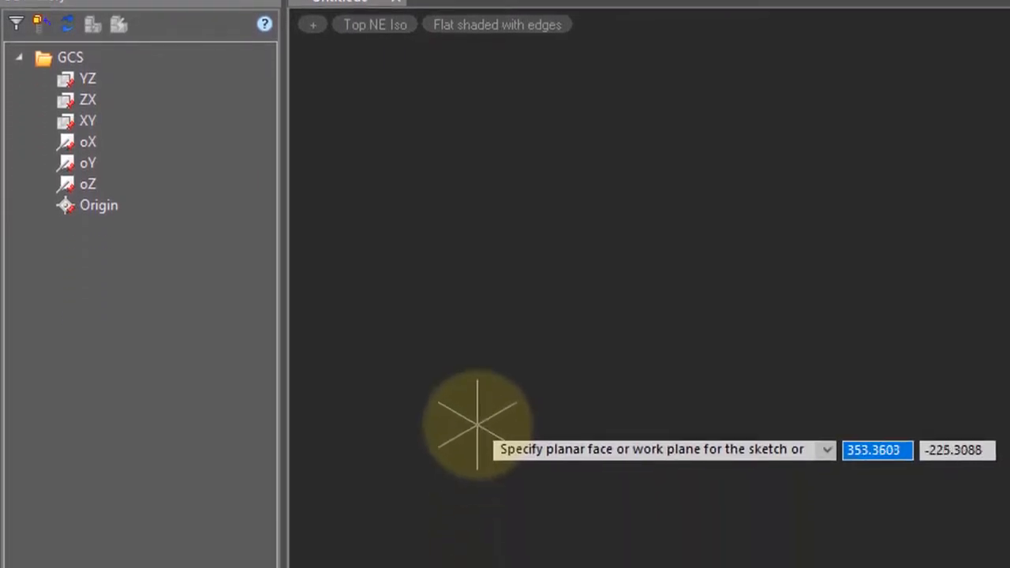
click(98, 126)
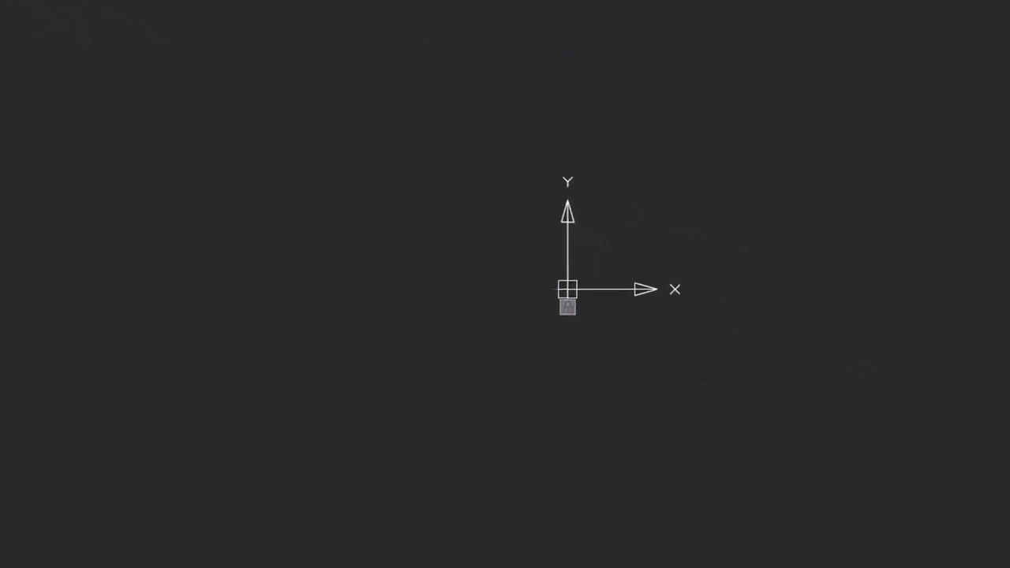
Step: Draw a rectangle in the sketch from the origin 0,0, entering 400 for the opposite corner, and fit it in view
text(0)
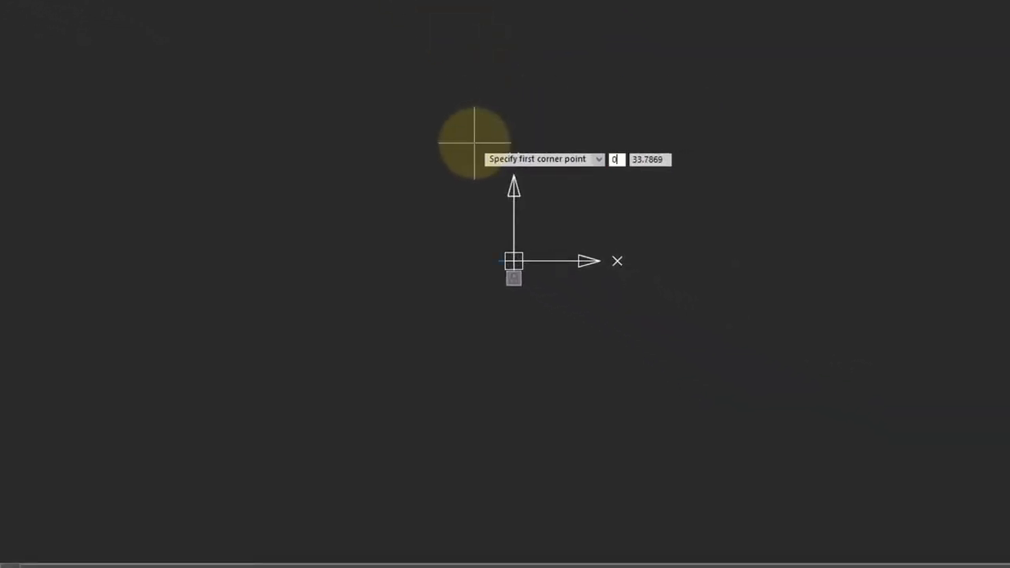
key(Tab)
text(0)
key(Return)
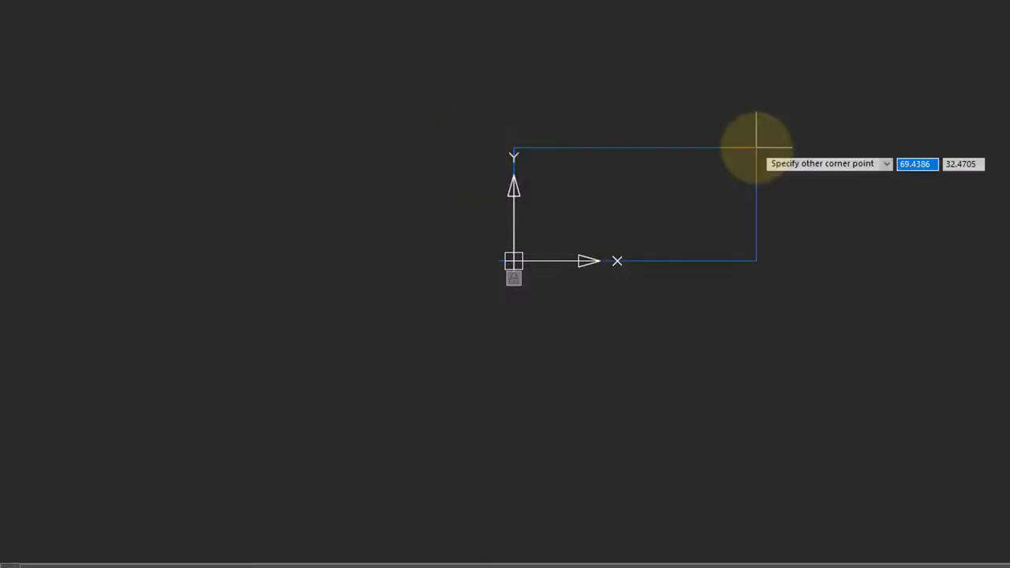
text(400,300)
key(Return)
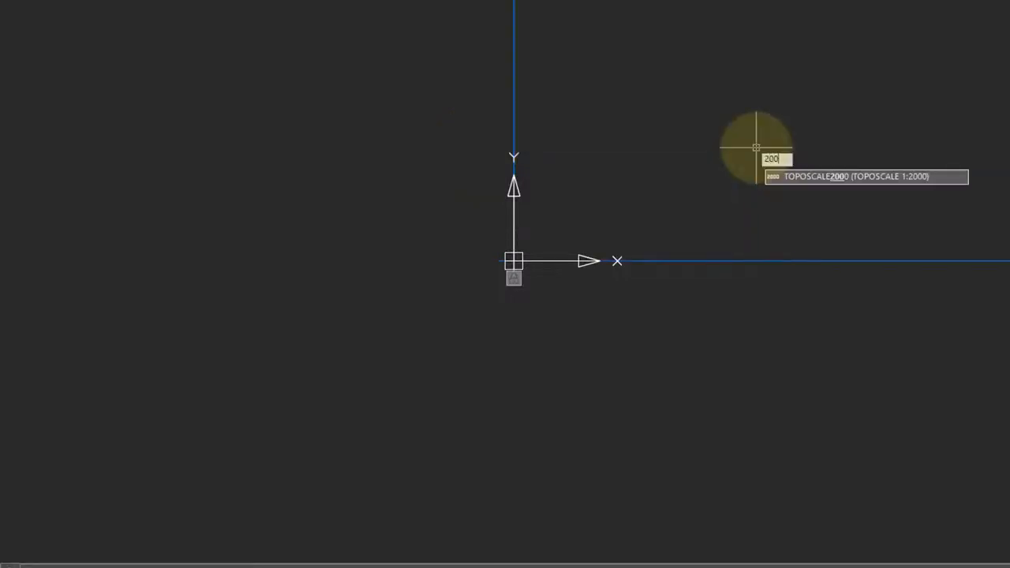
key(Escape)
text(z)
key(Return)
text(e)
key(Return)
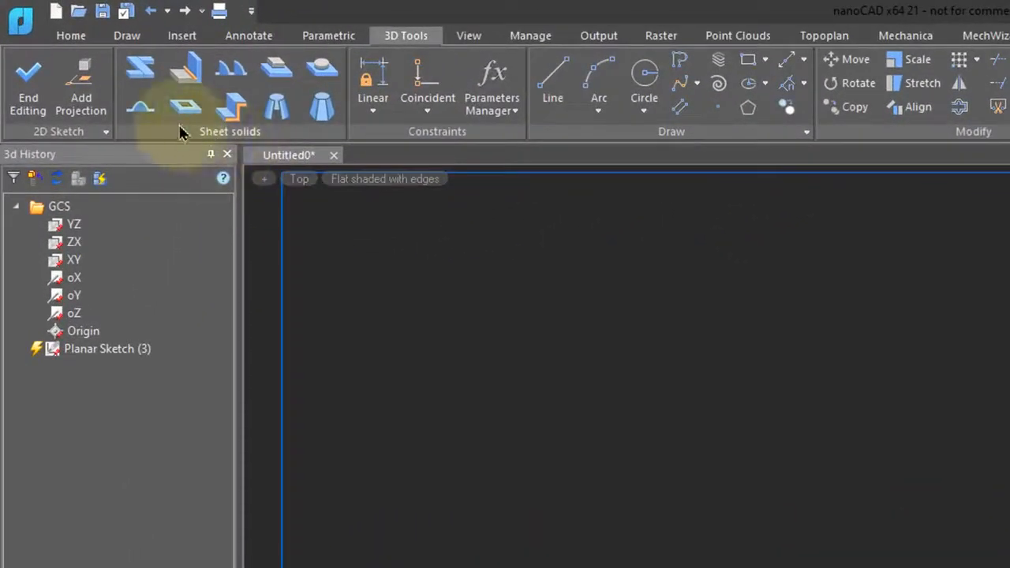
Step: Create a sheet solid from the rectangle with thickness 5 in the reversed direction, and expand its part in the 3D history
click(144, 85)
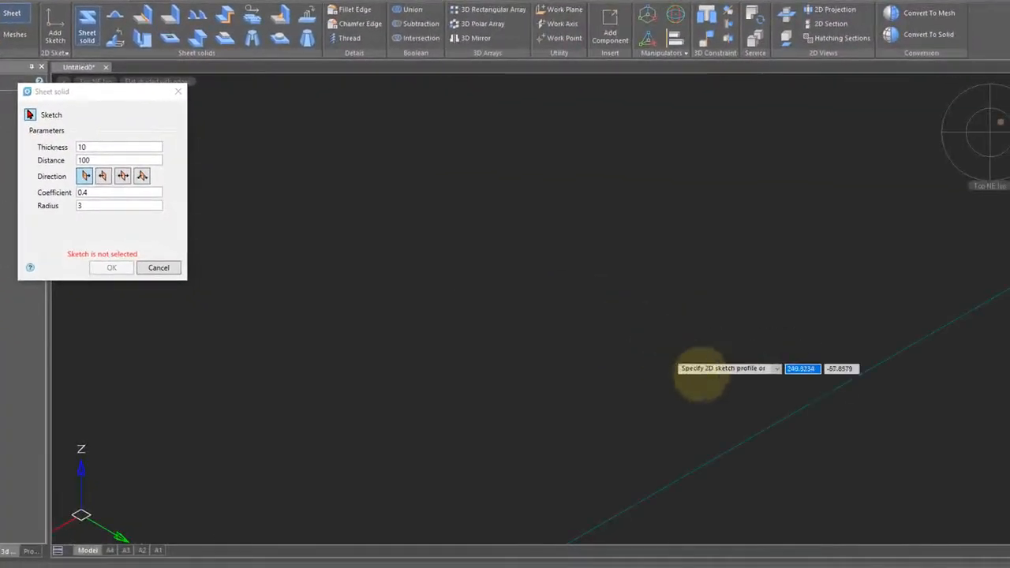
click(762, 430)
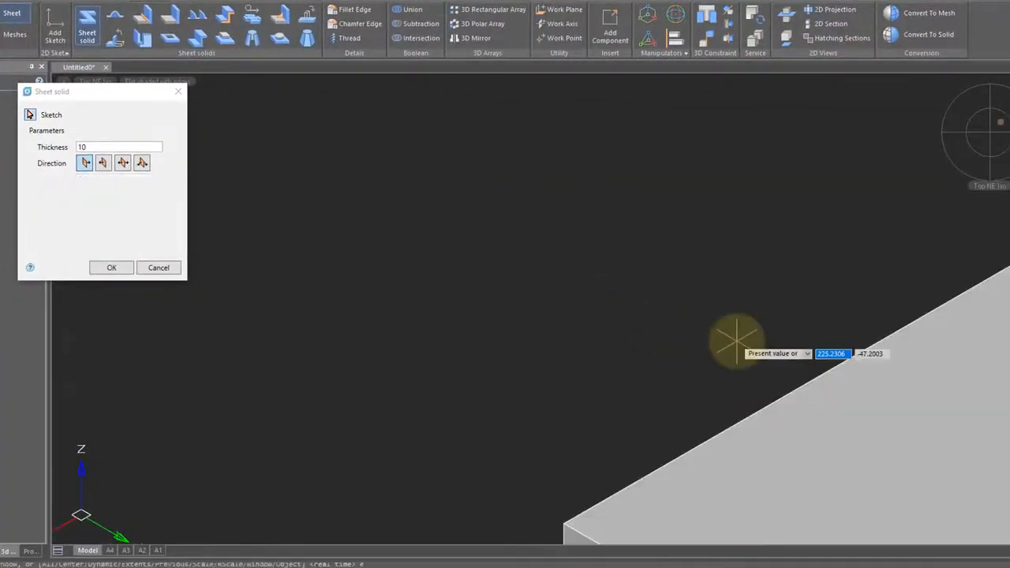
scroll(736, 341, down, 5)
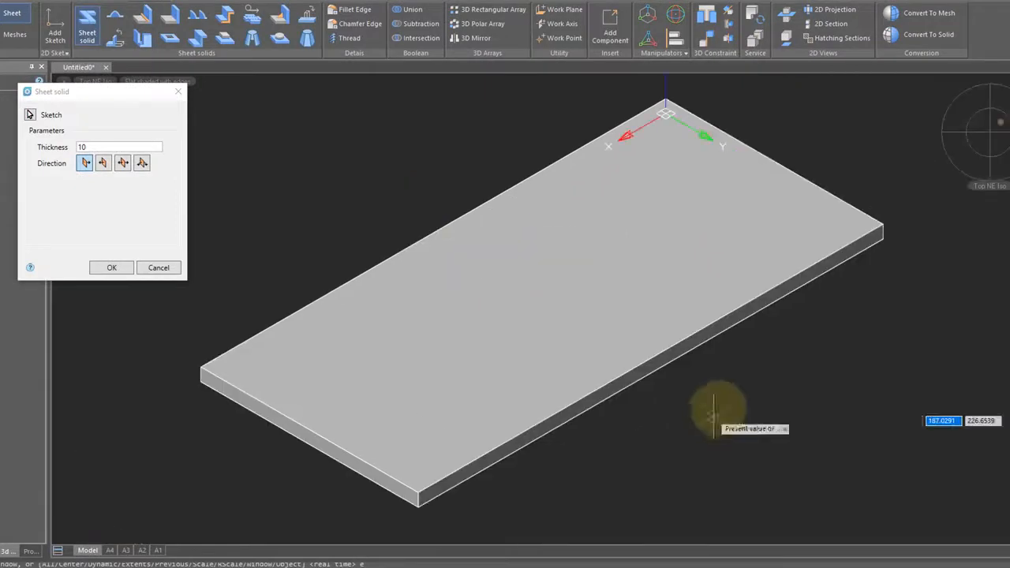
click(105, 145)
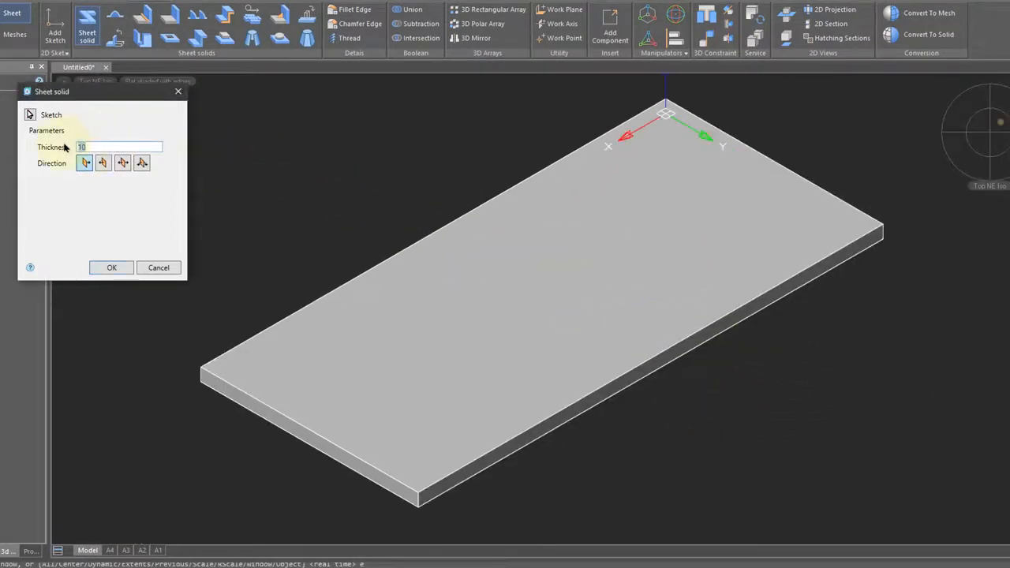
text(20)
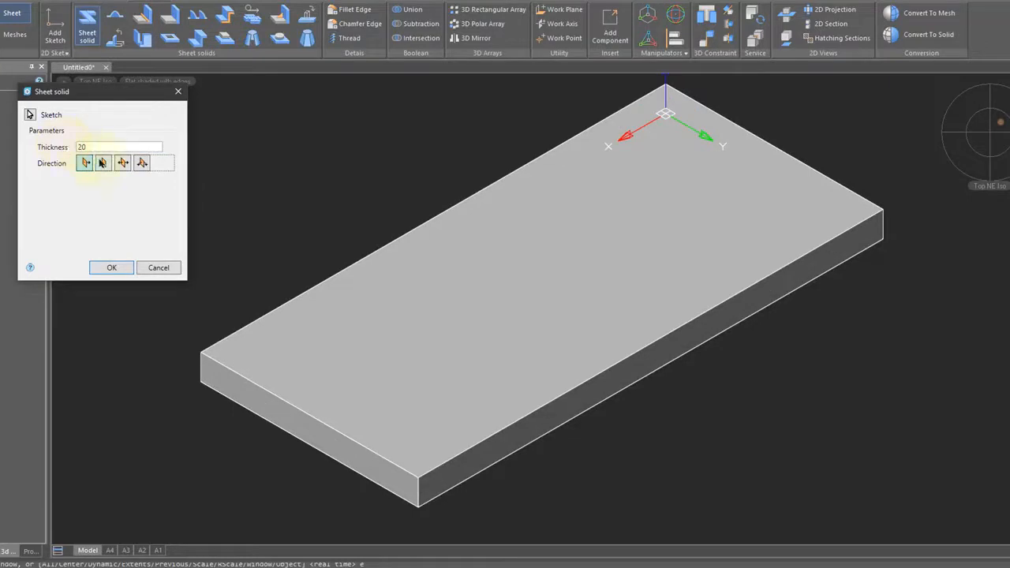
click(102, 164)
double_click(79, 148)
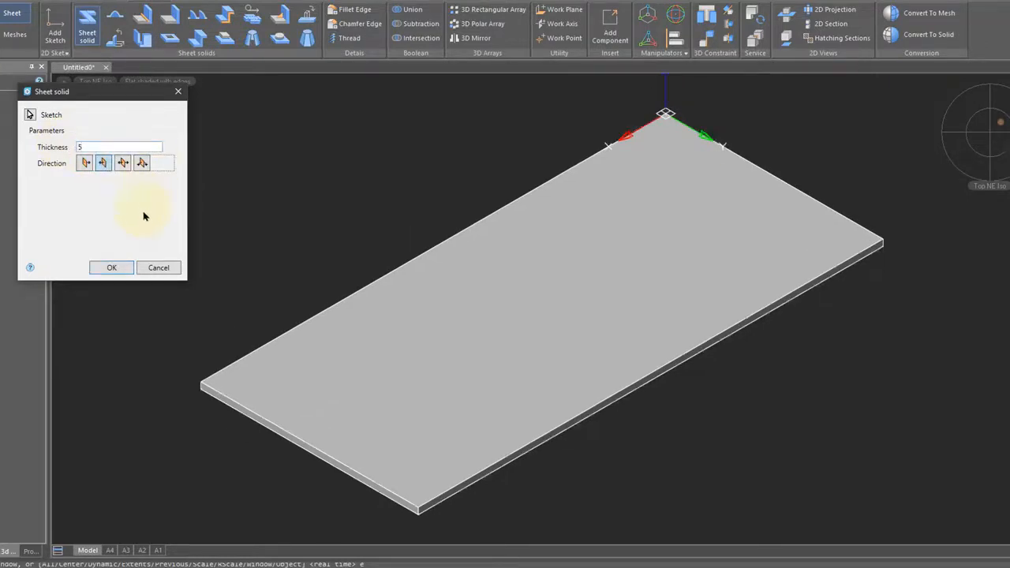
click(111, 268)
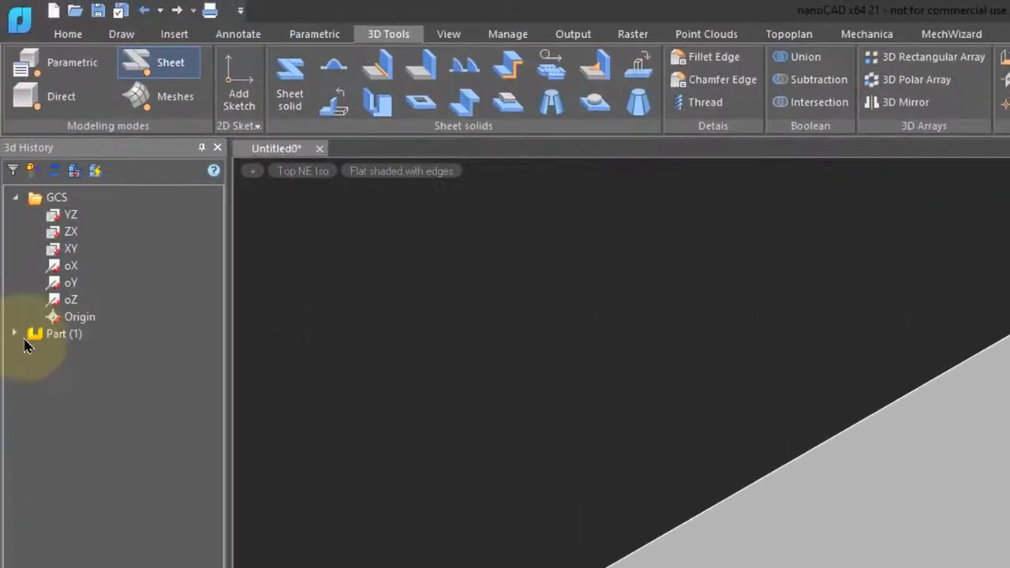
click(15, 335)
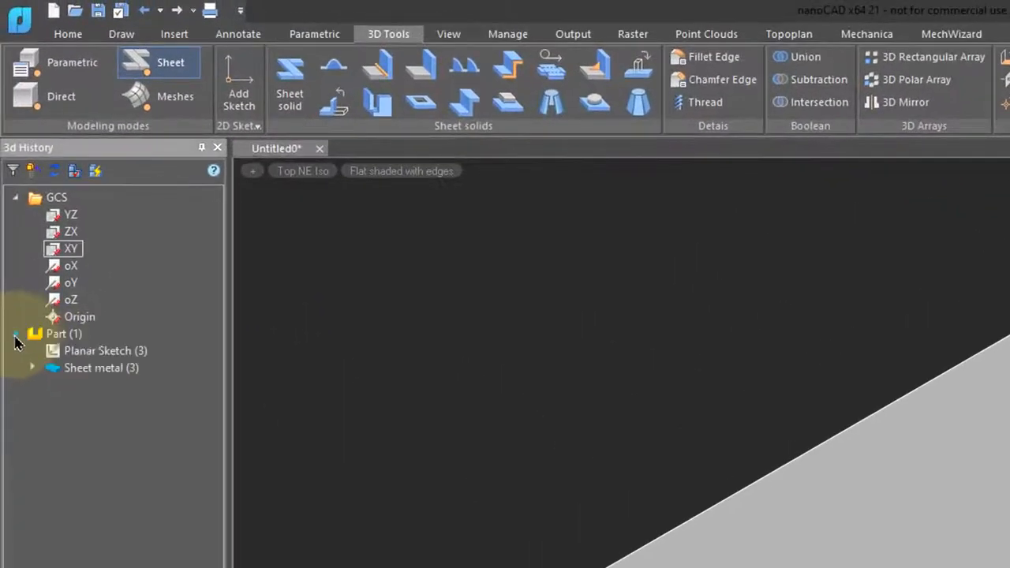
click(99, 370)
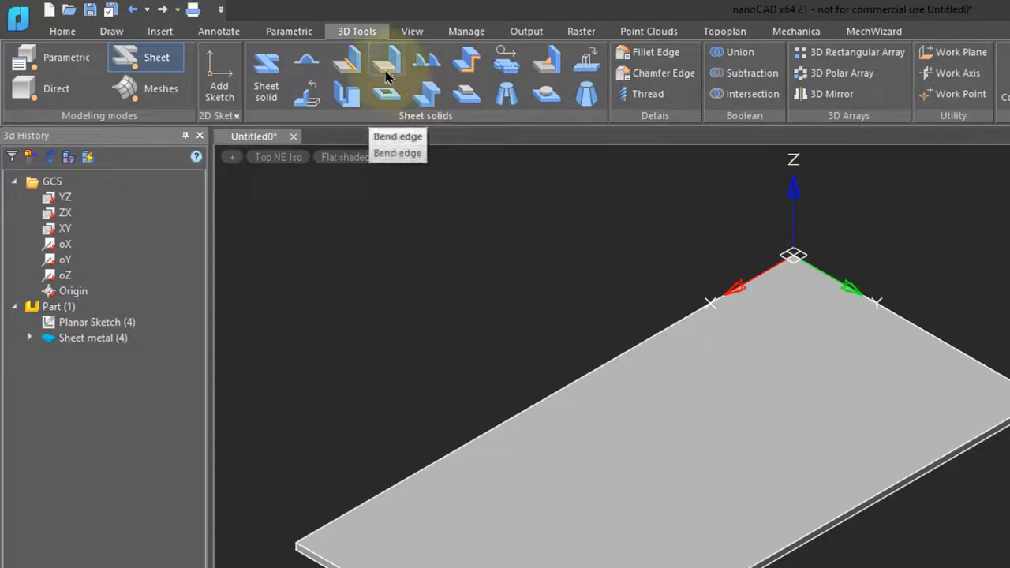
Step: Start a Bend edge on the plate's long front edge and set the bend location type to Center
click(386, 73)
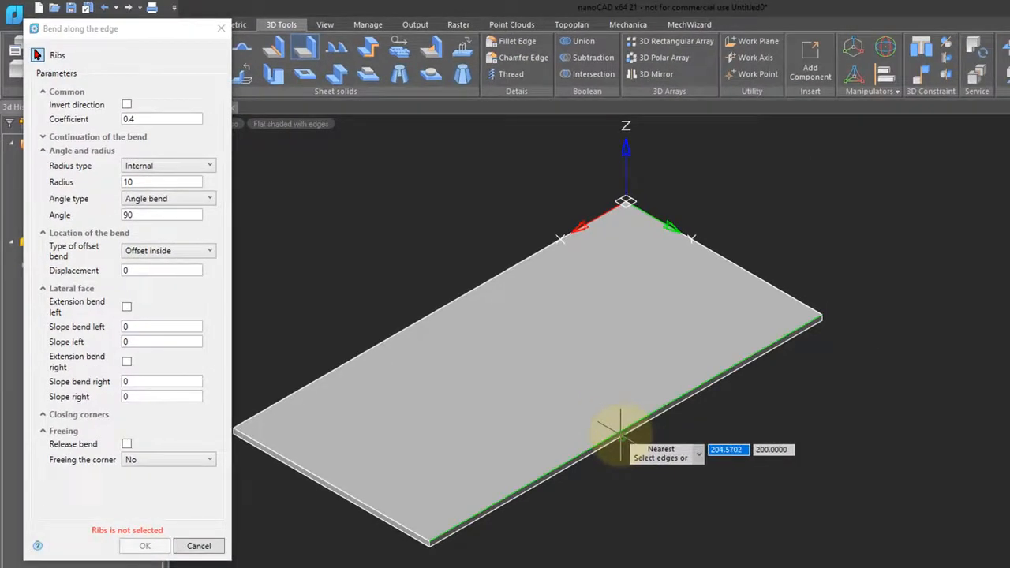
click(619, 432)
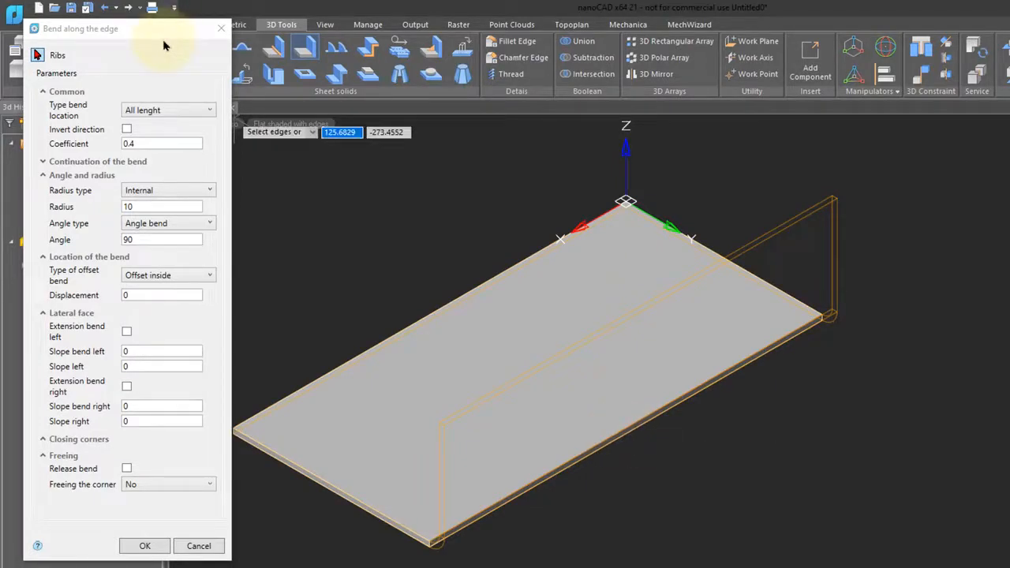
click(206, 111)
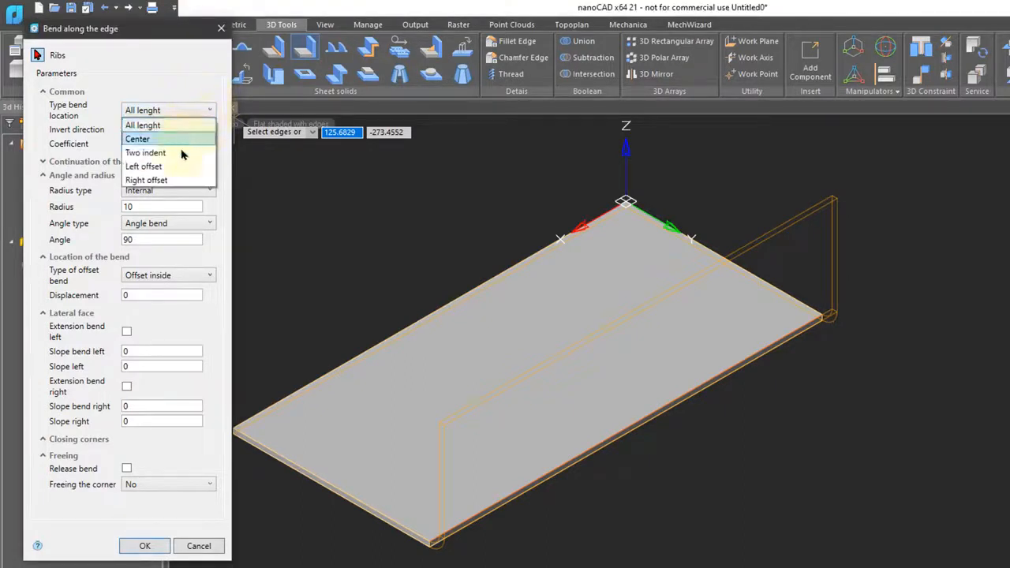
click(181, 140)
click(209, 111)
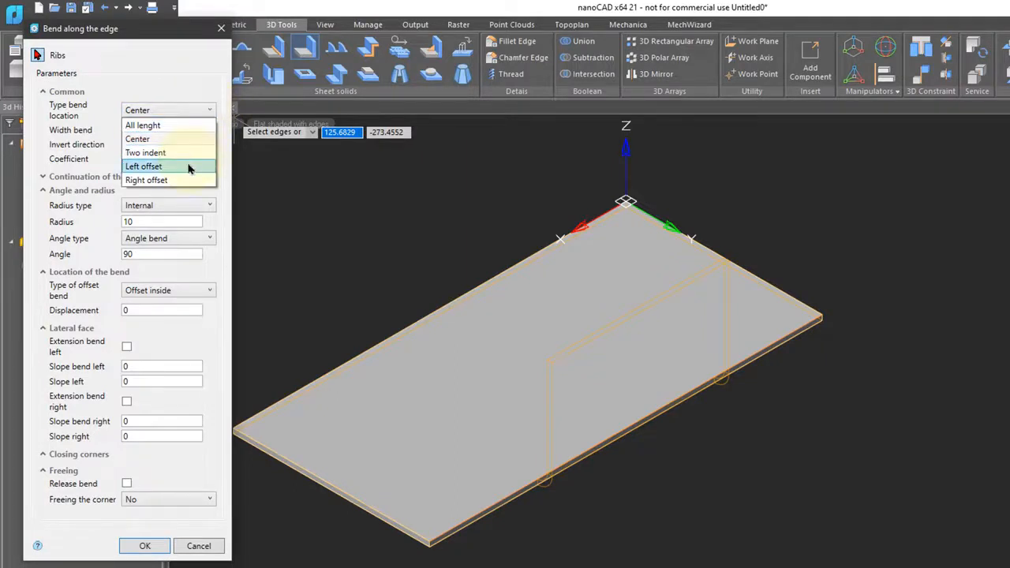
click(154, 72)
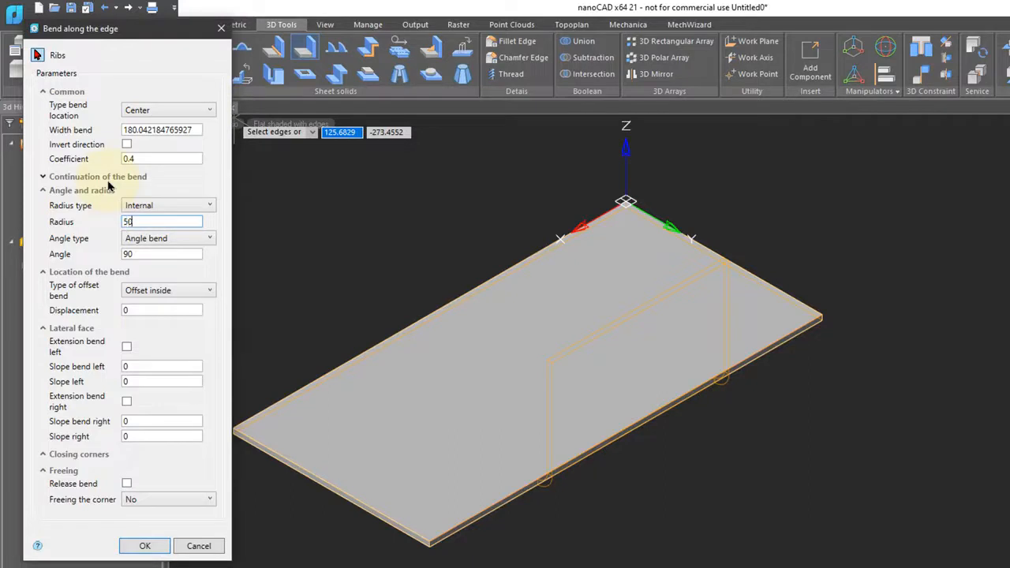
Step: Try an internal bend radius of 50 and return the radius to 10
key(Tab)
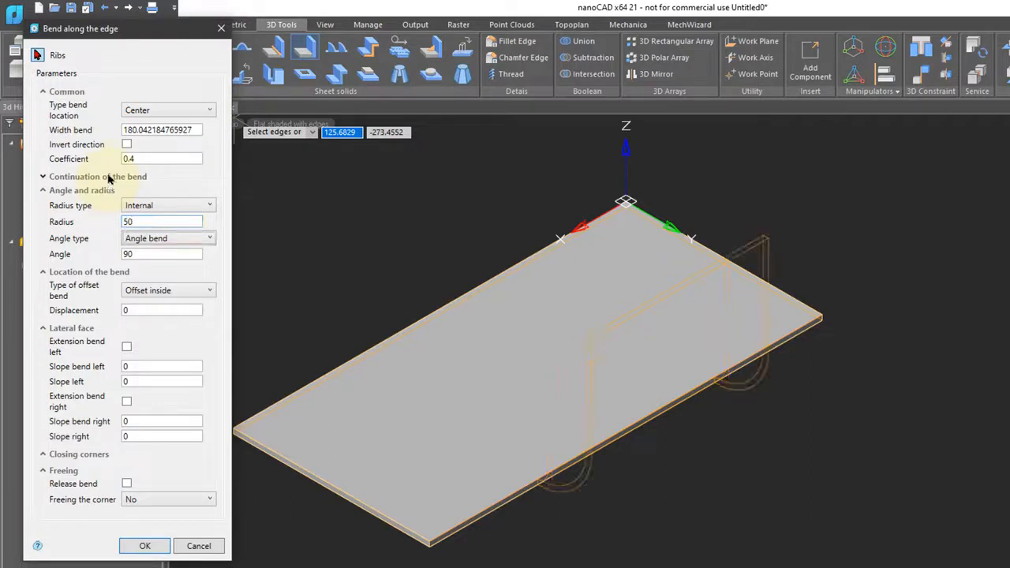
key(shift+Tab)
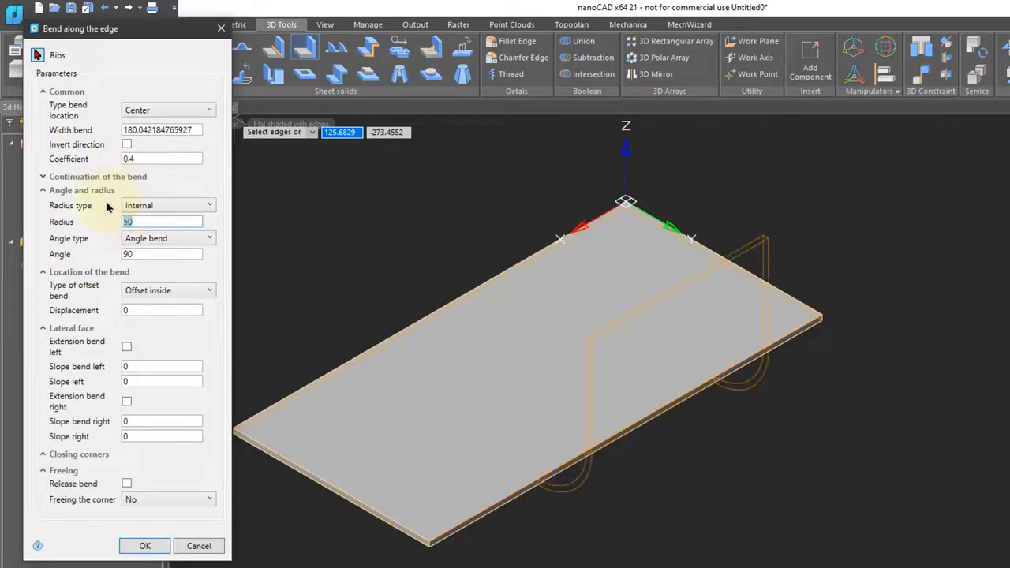
key(Tab)
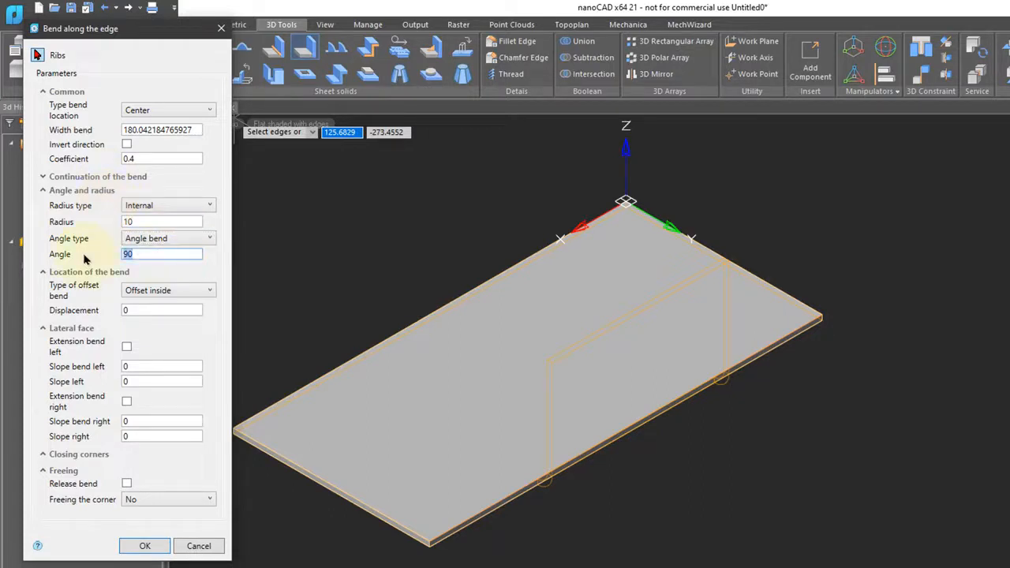
Step: Try a bend angle of 120, set the angle to 60, and complete the edge bend
text(120)
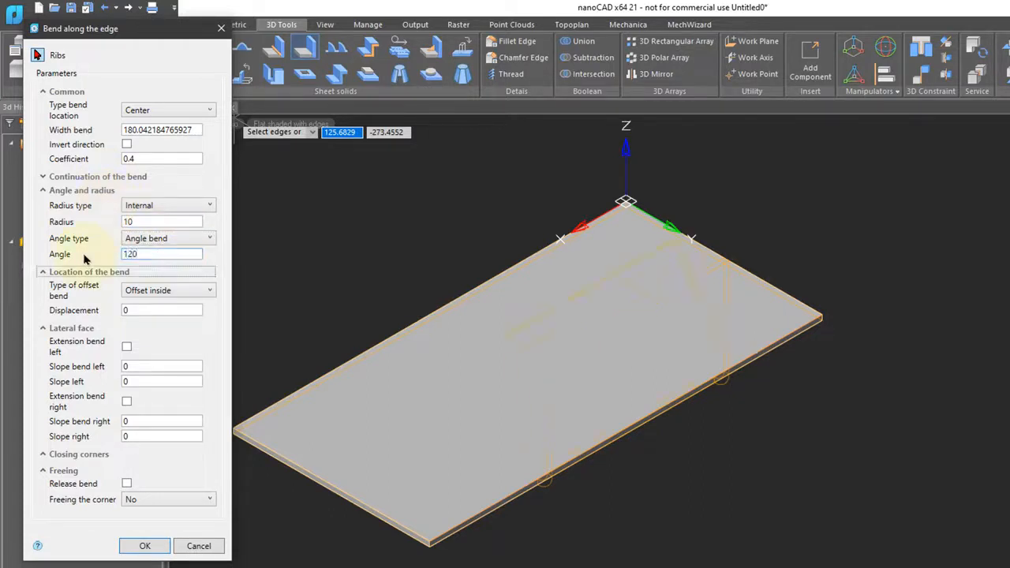
drag(185, 254, 79, 254)
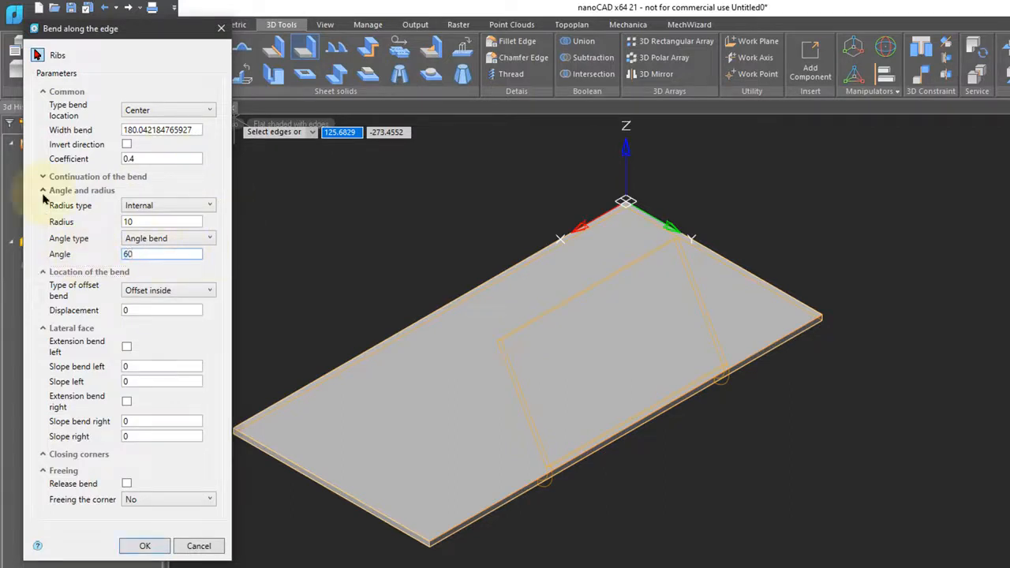
key(Return)
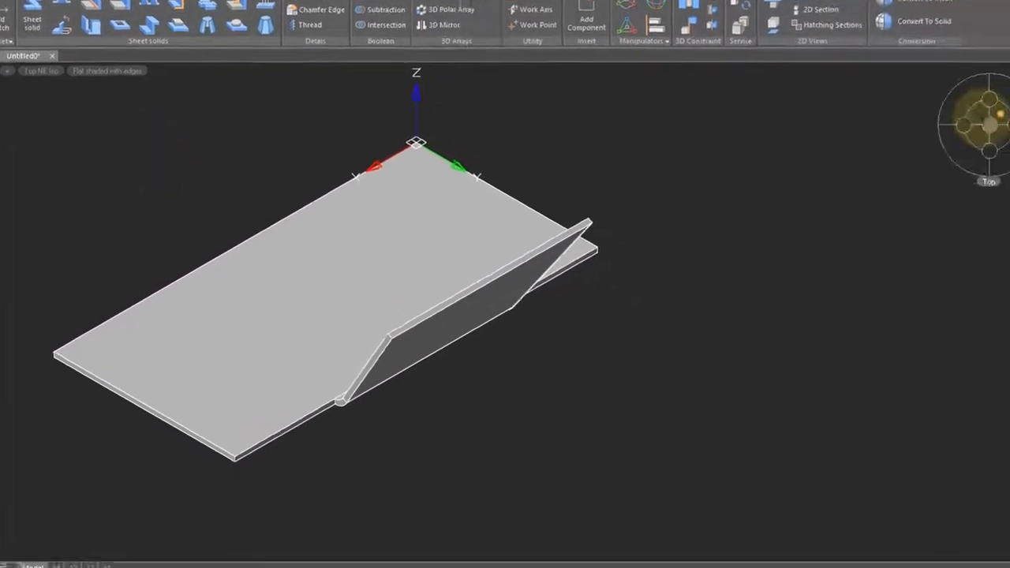
Step: Sketch a circle near the centre of the plate's underside face and end the sketch
click(939, 109)
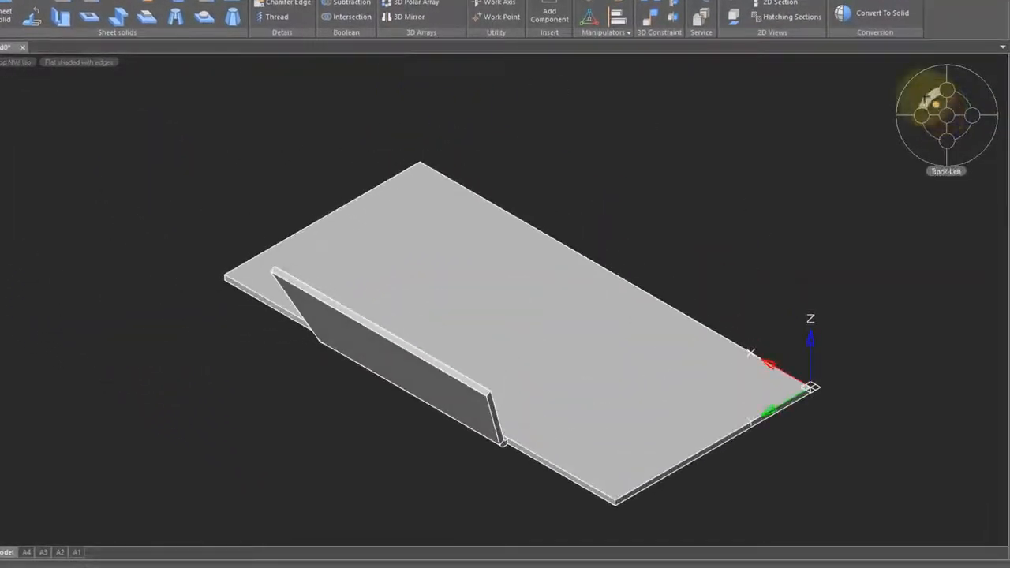
click(922, 95)
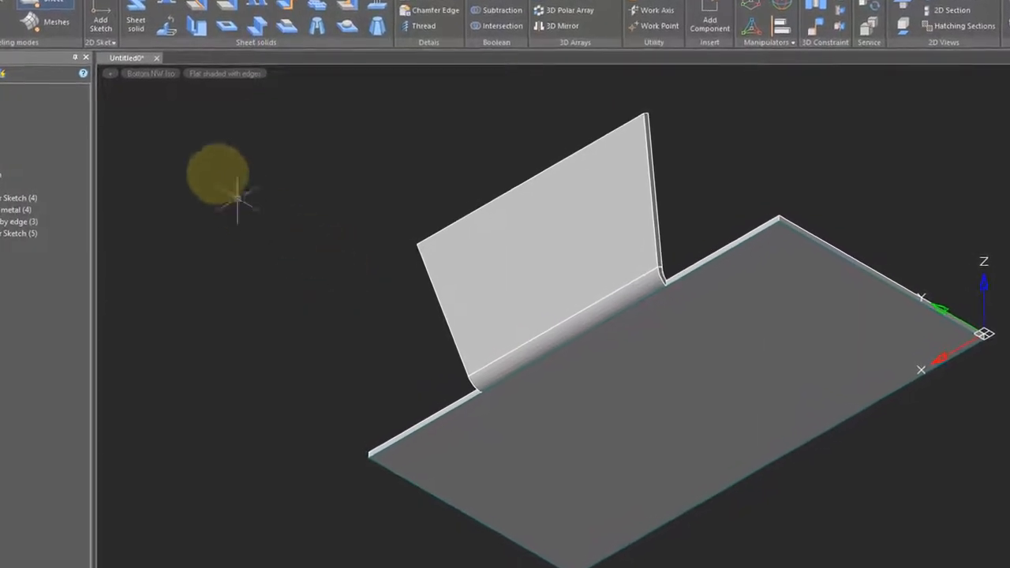
click(101, 17)
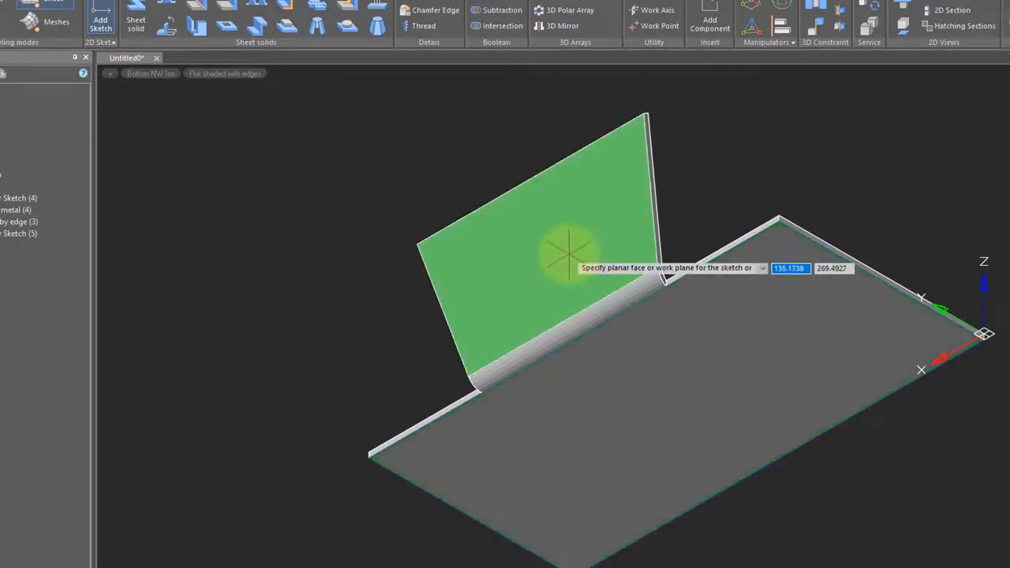
click(679, 374)
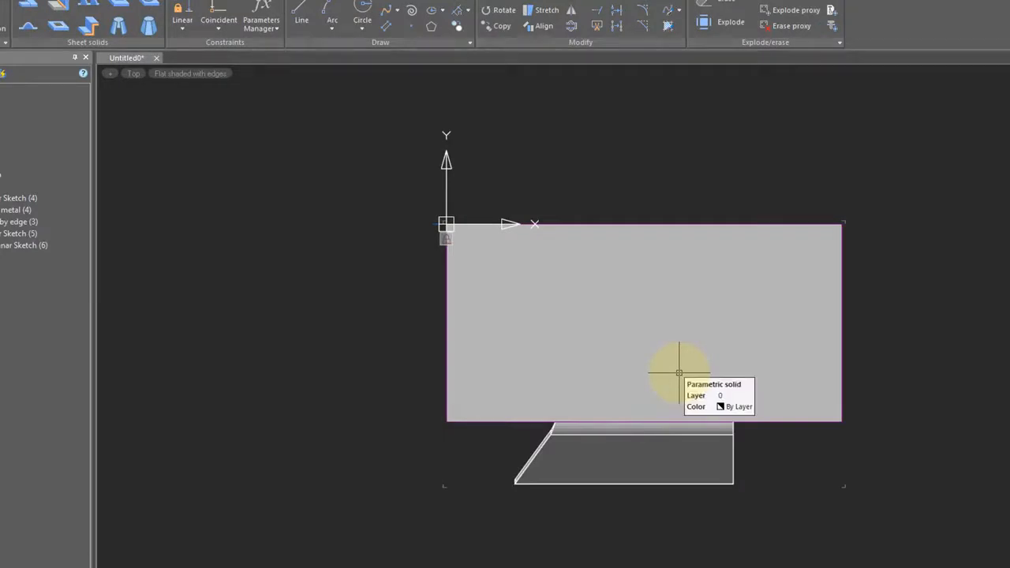
click(362, 9)
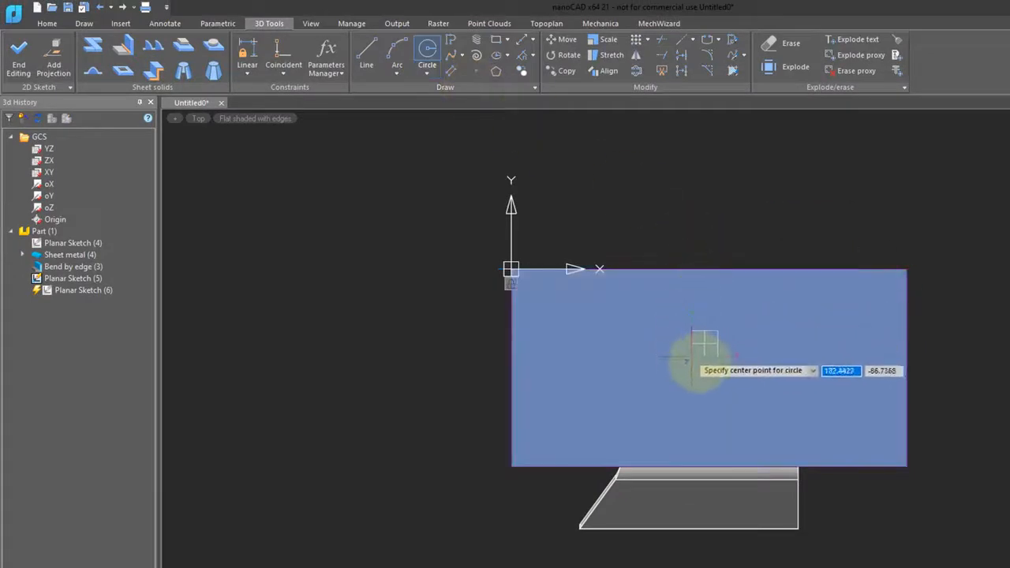
click(714, 365)
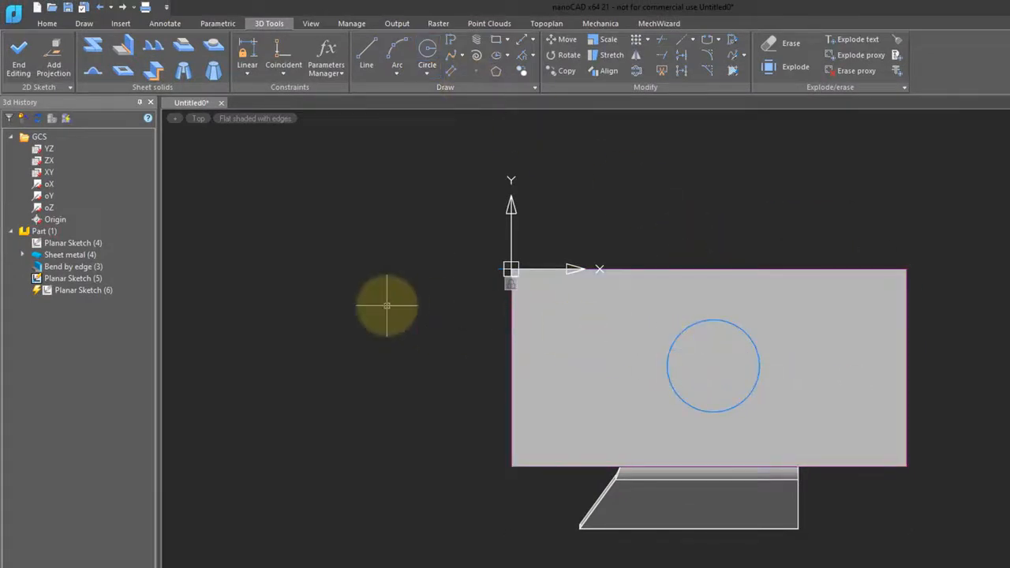
click(20, 73)
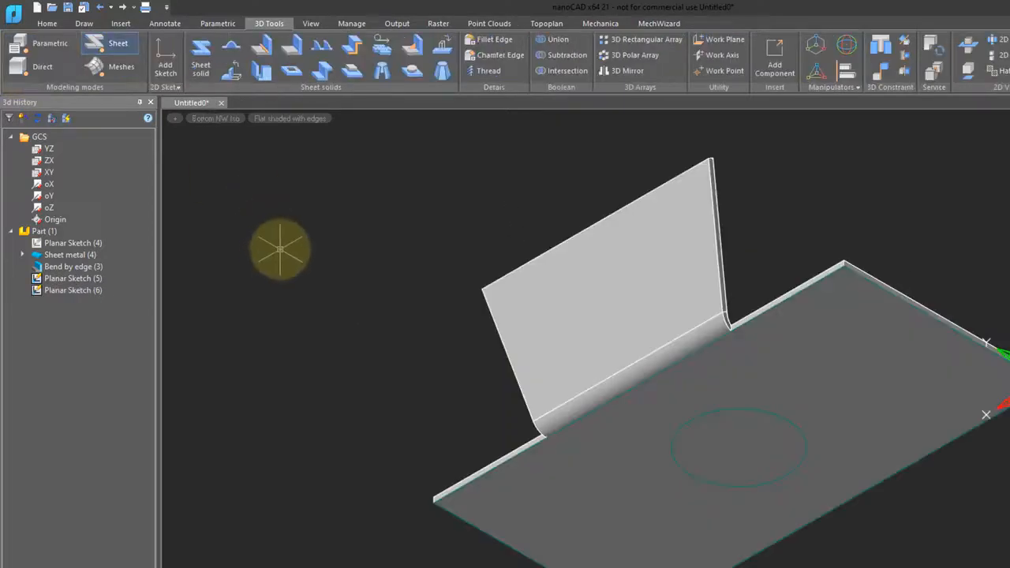
Step: Create a Cutout through the plate from the circle sketch, with Cutting and In thickness enabled
click(291, 69)
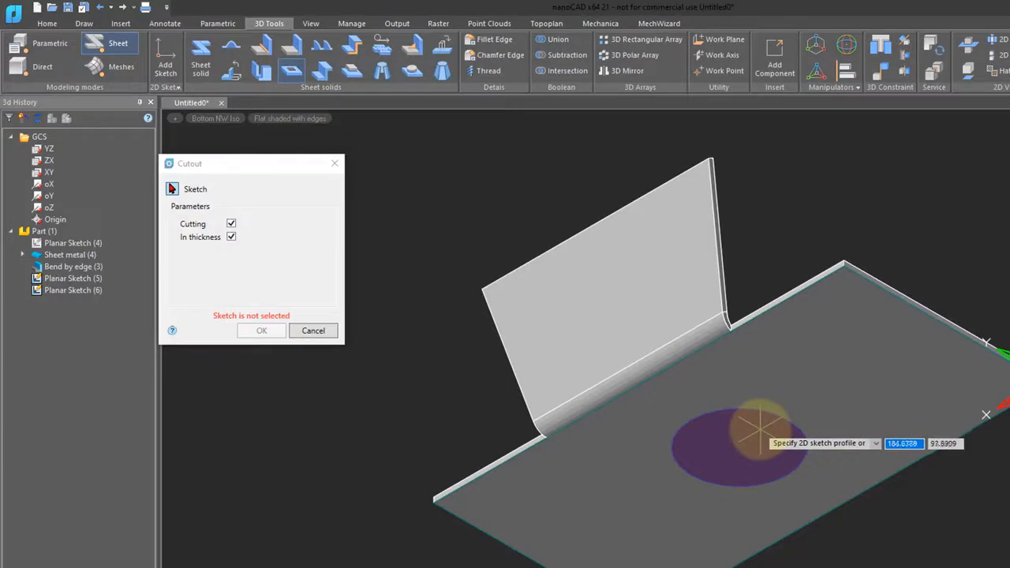
click(762, 430)
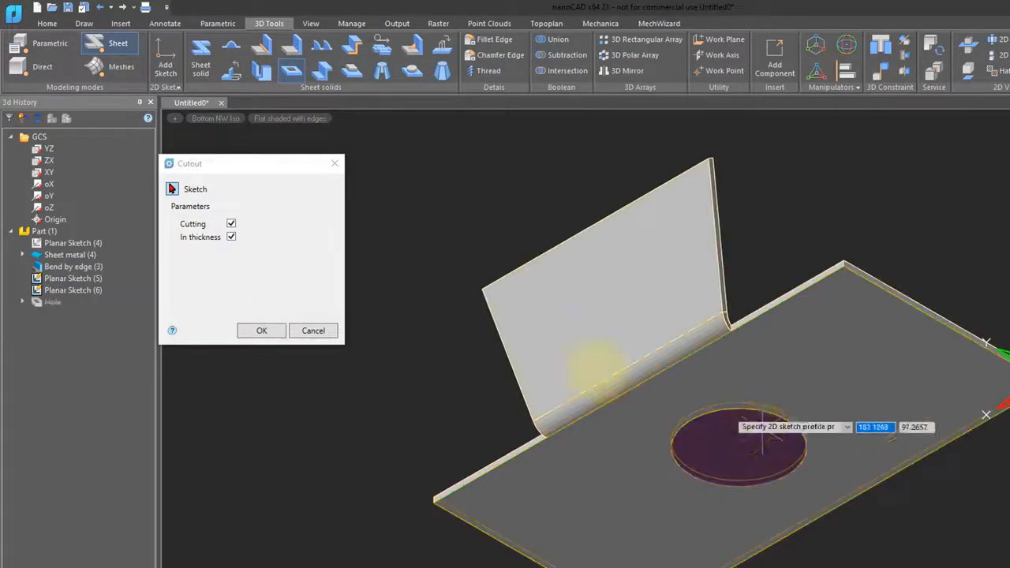
click(262, 332)
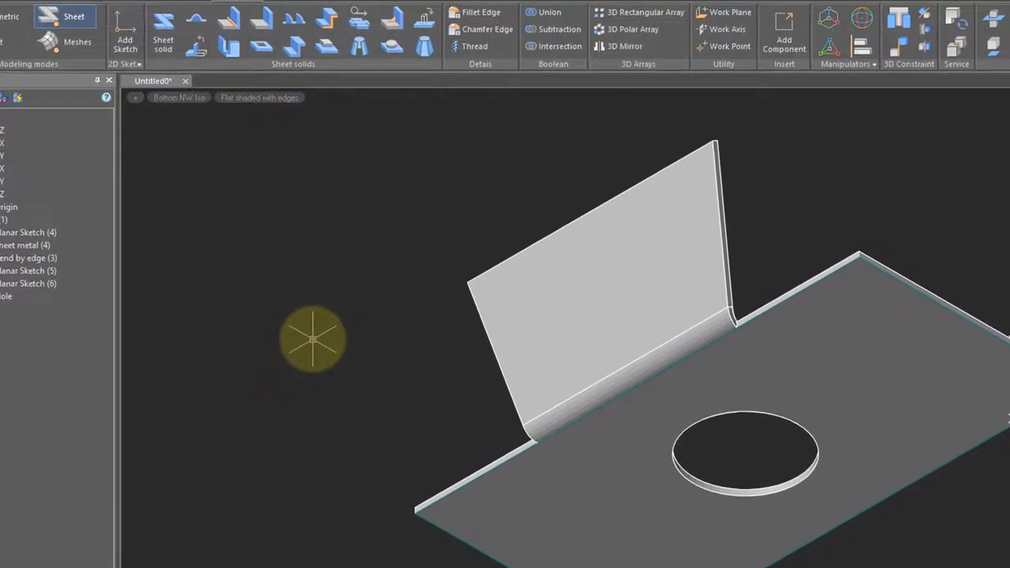
Step: Sketch a straight line on the bent flange's outer face, running along the bend, and end the sketch
click(125, 43)
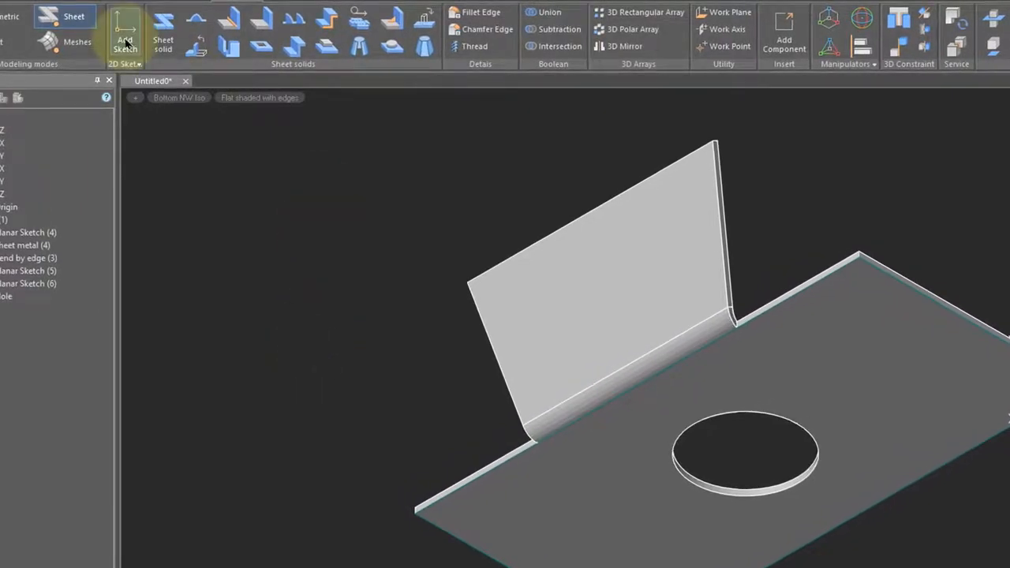
click(580, 293)
click(342, 28)
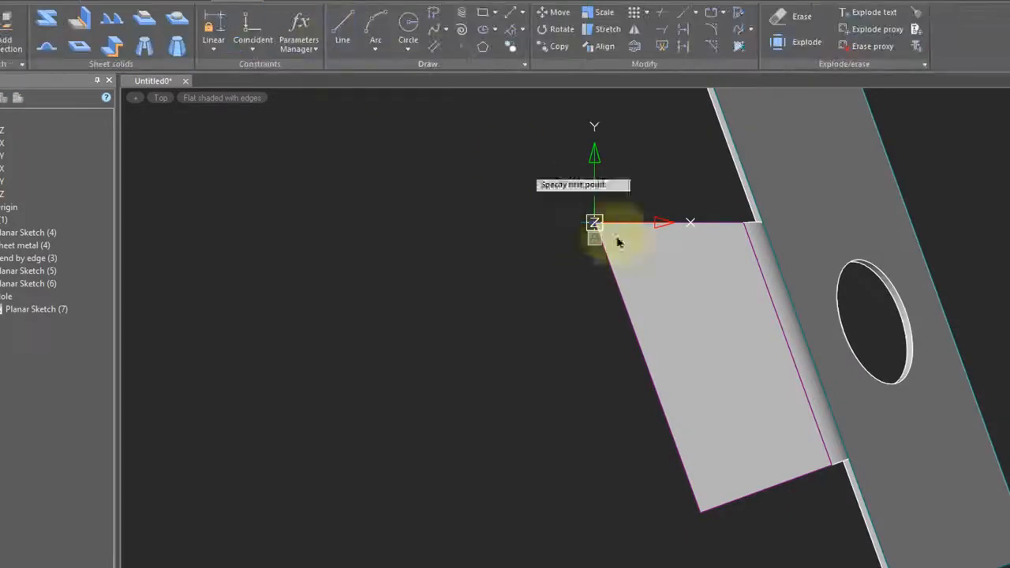
click(689, 283)
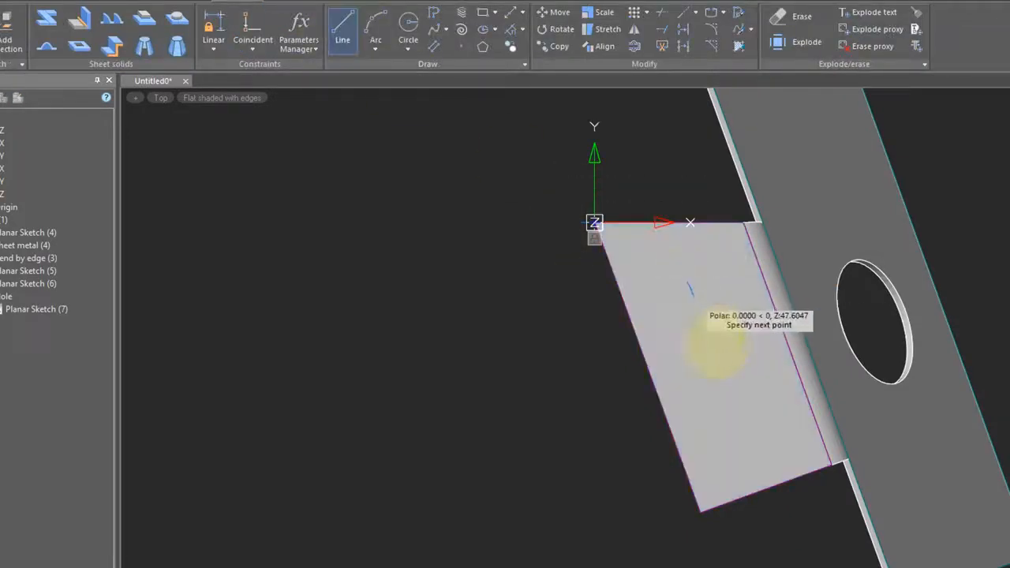
click(738, 417)
click(5, 96)
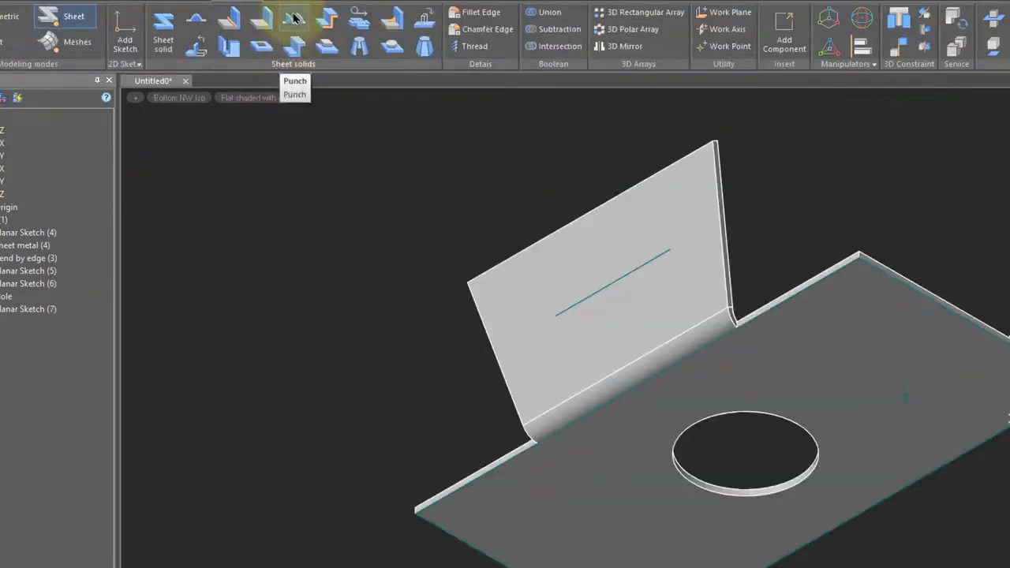
Step: Create a jalousie on the flange from the line sketch, with width 25 and height 10
click(294, 17)
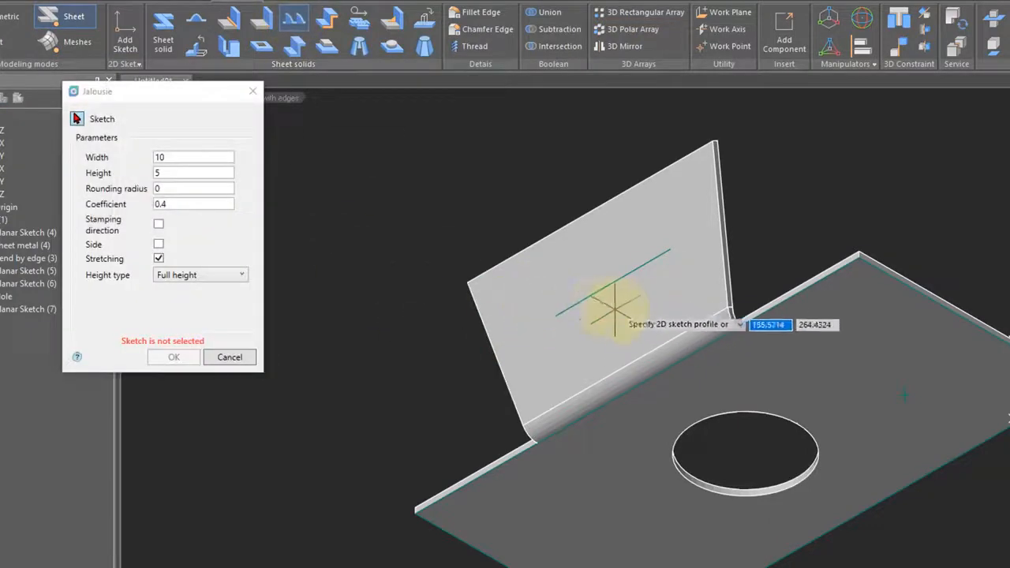
click(599, 296)
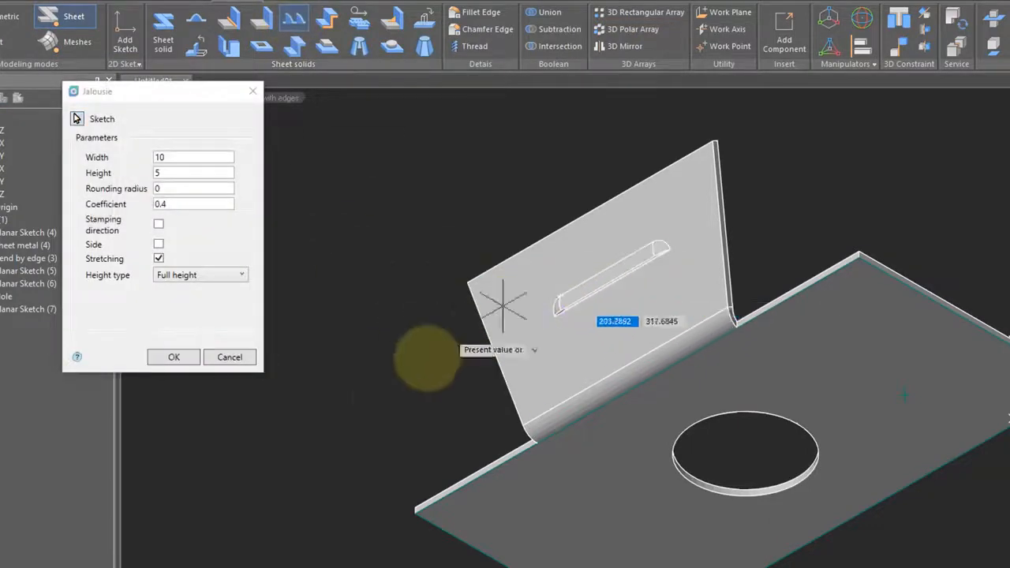
click(140, 157)
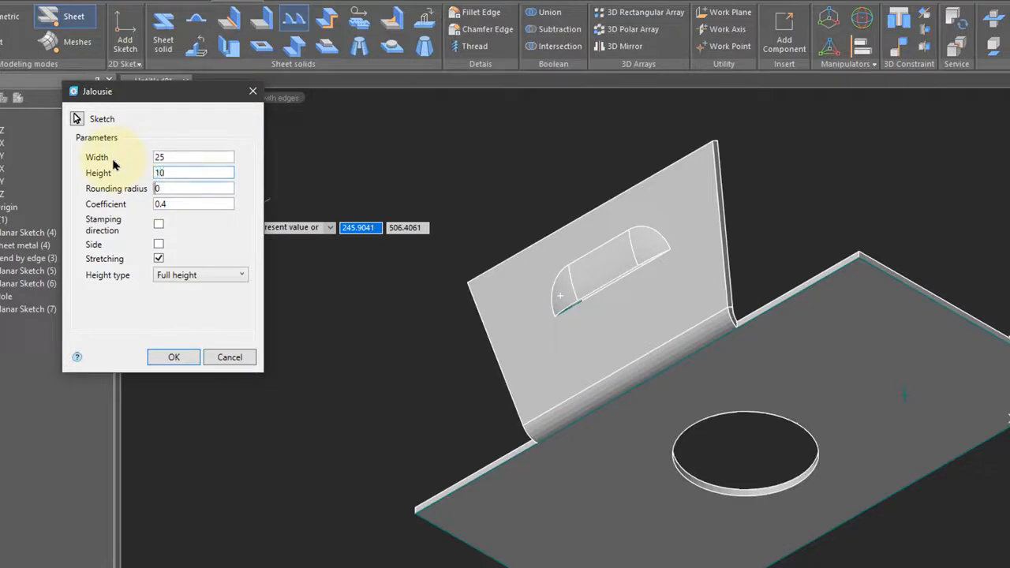
click(174, 357)
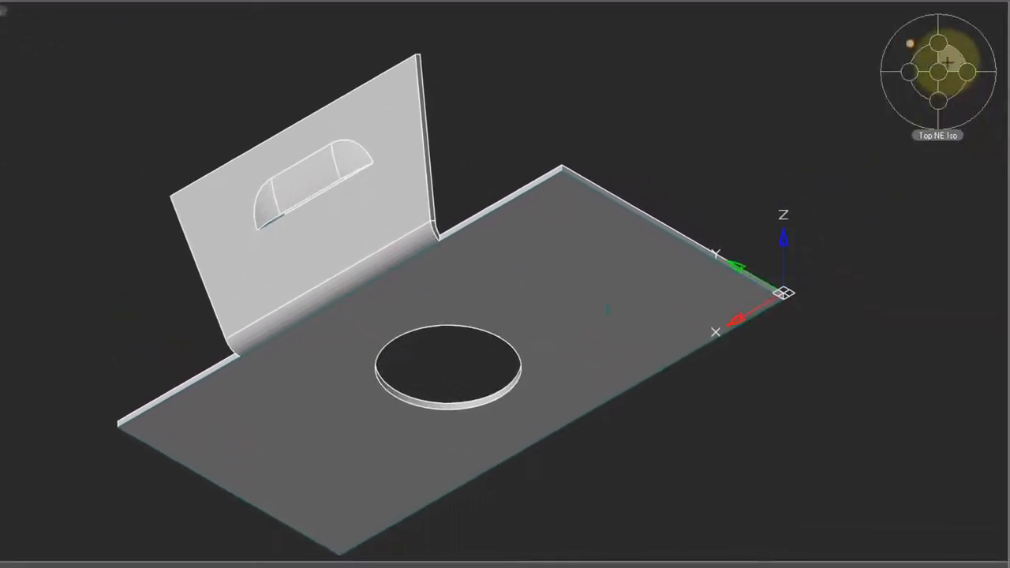
Step: Open the existing edge bend for editing and set its bend angle to 90
click(952, 89)
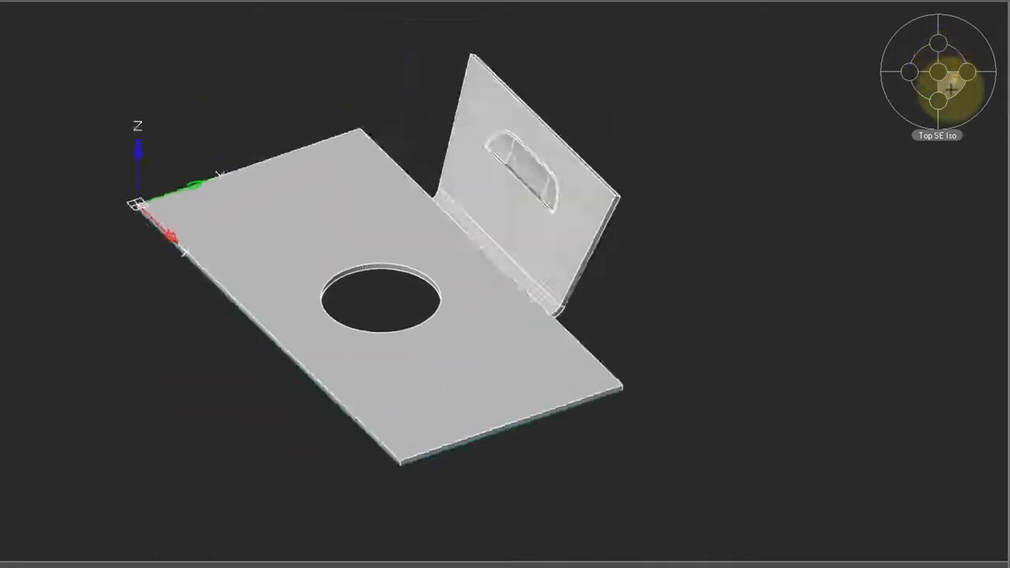
click(922, 77)
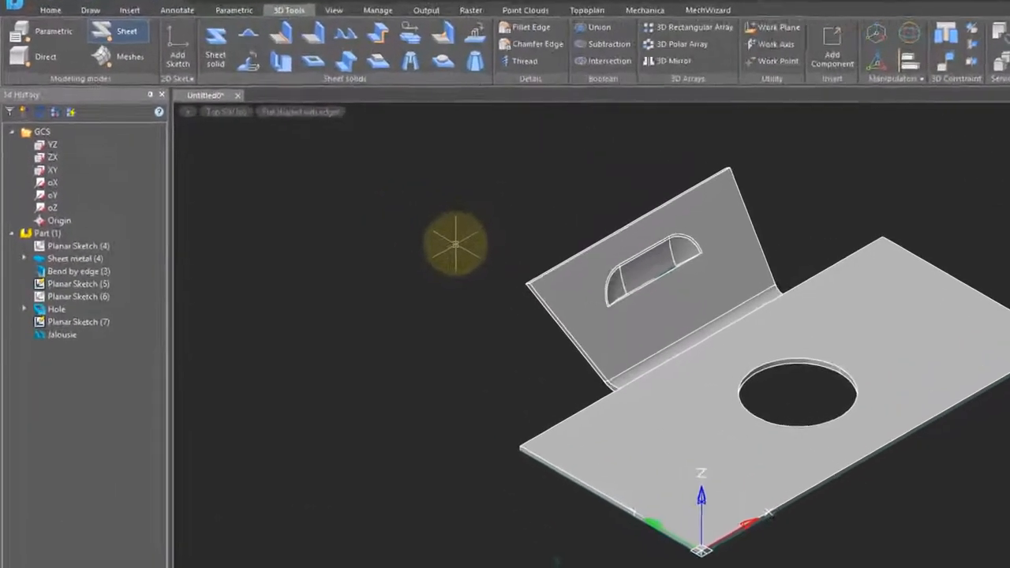
click(575, 299)
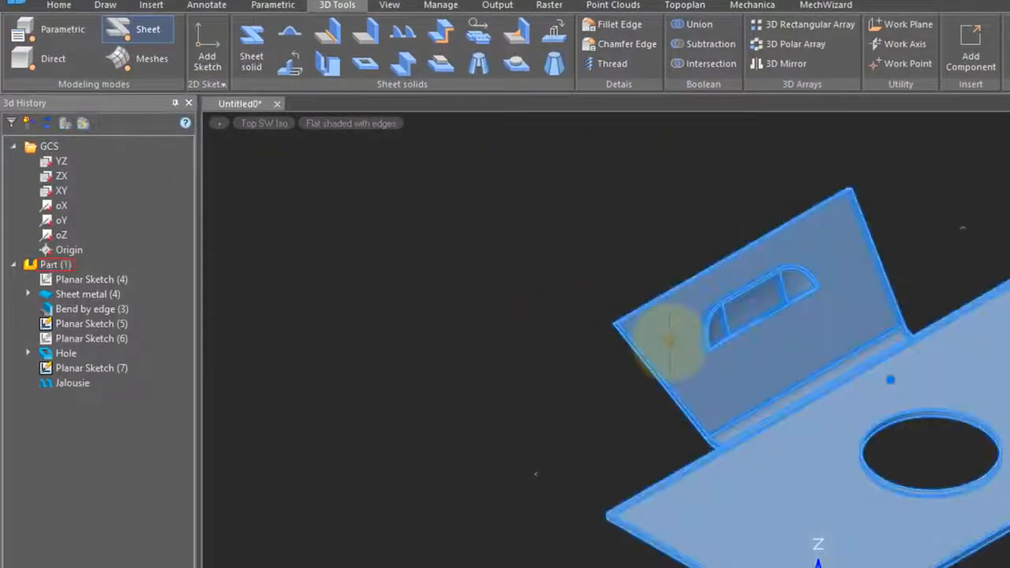
click(669, 339)
double_click(147, 281)
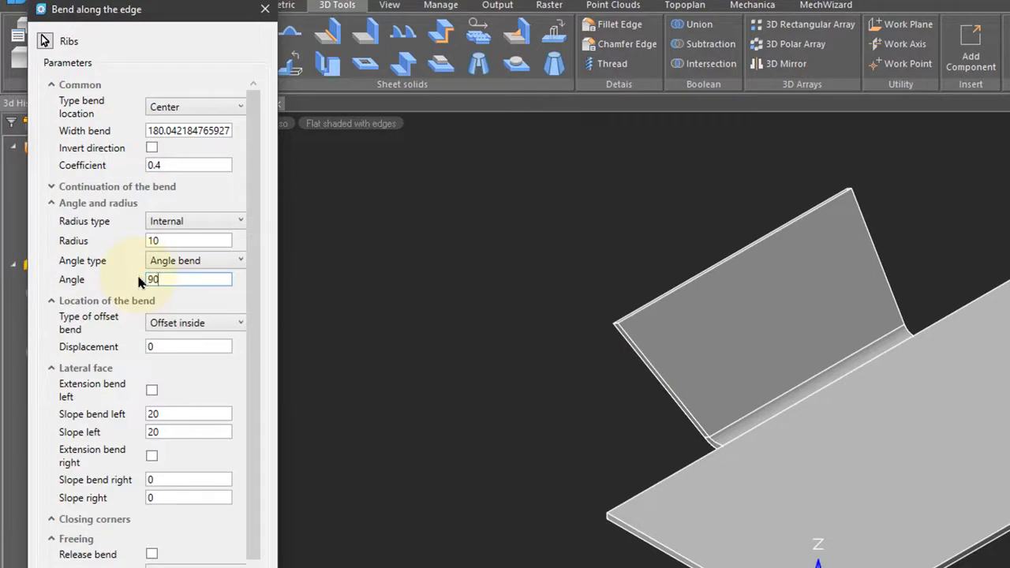
key(Tab)
text(0)
key(Tab)
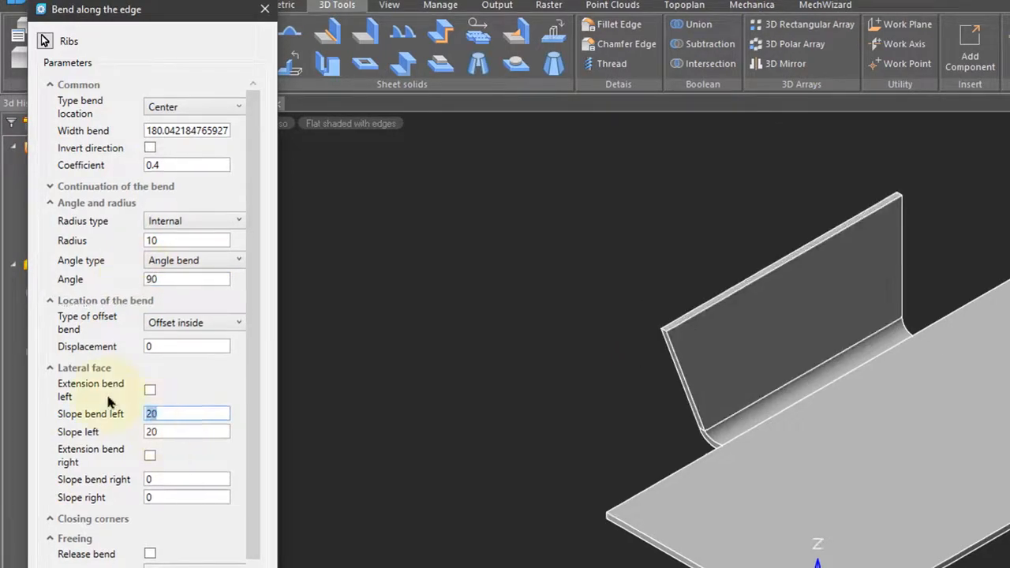